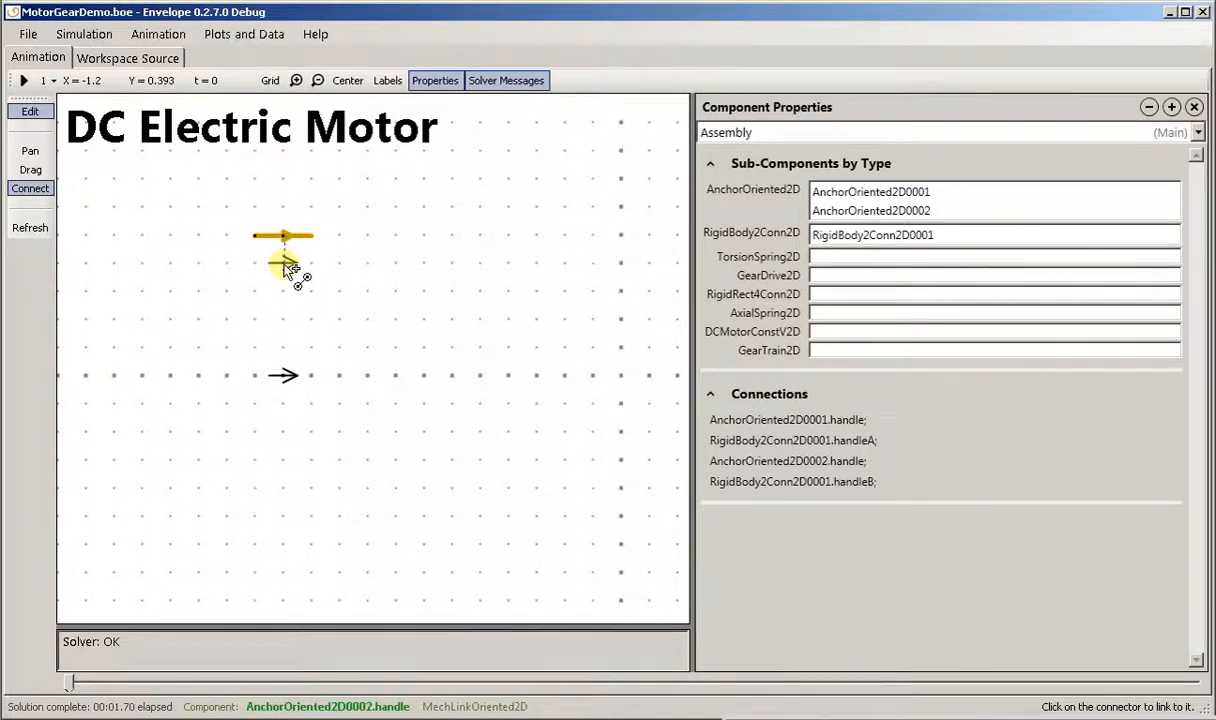
Step: Link the rigid body's center to the upper anchor with an AxialSpring2D, setting k to 100 and drawOffAxis to 0.005
left_click(288, 268)
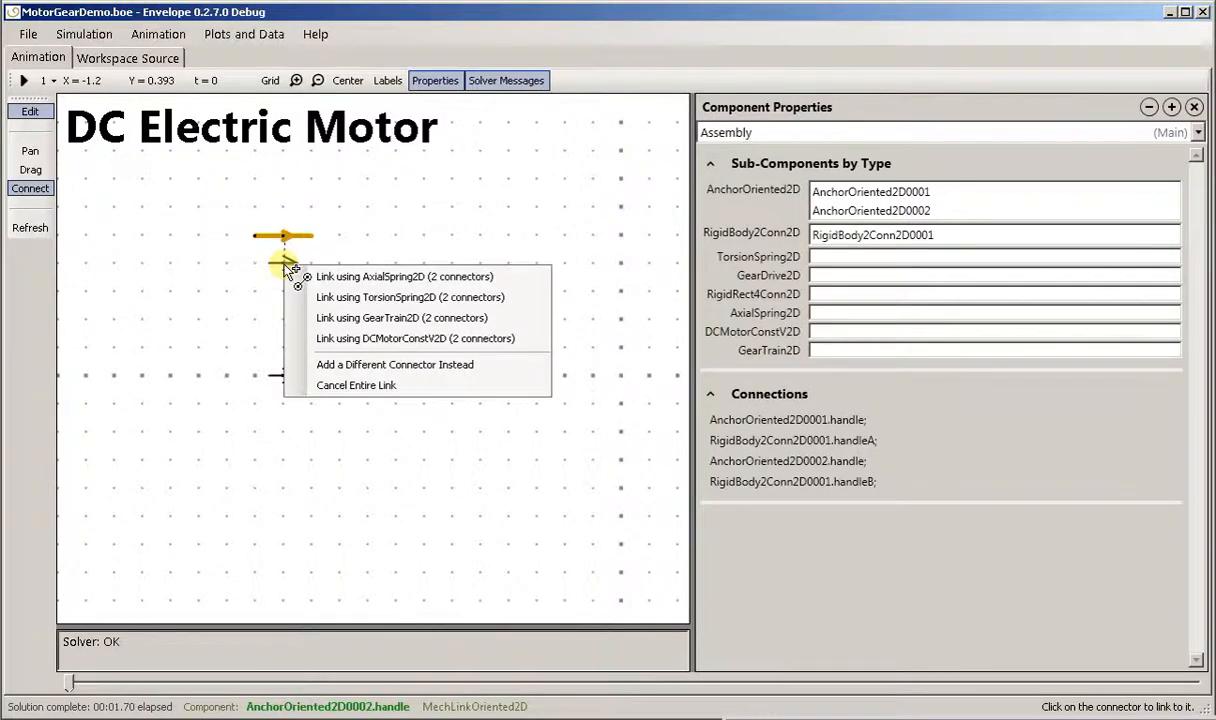
left_click(361, 282)
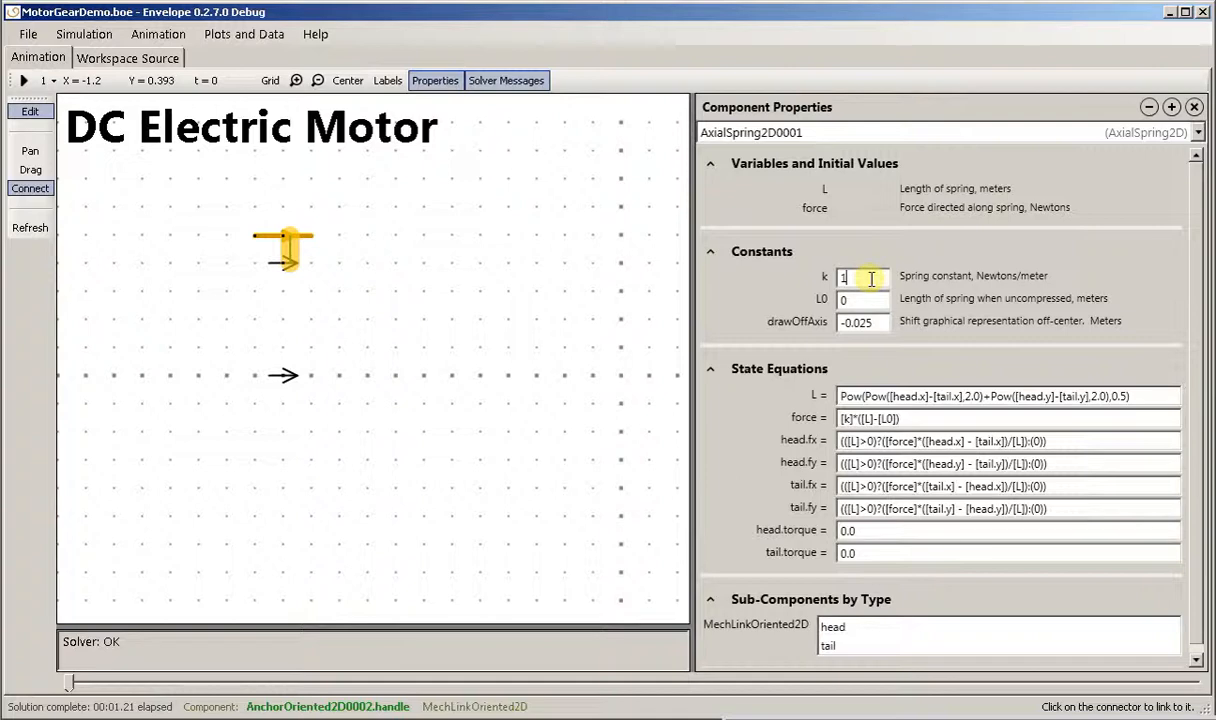
type("1")
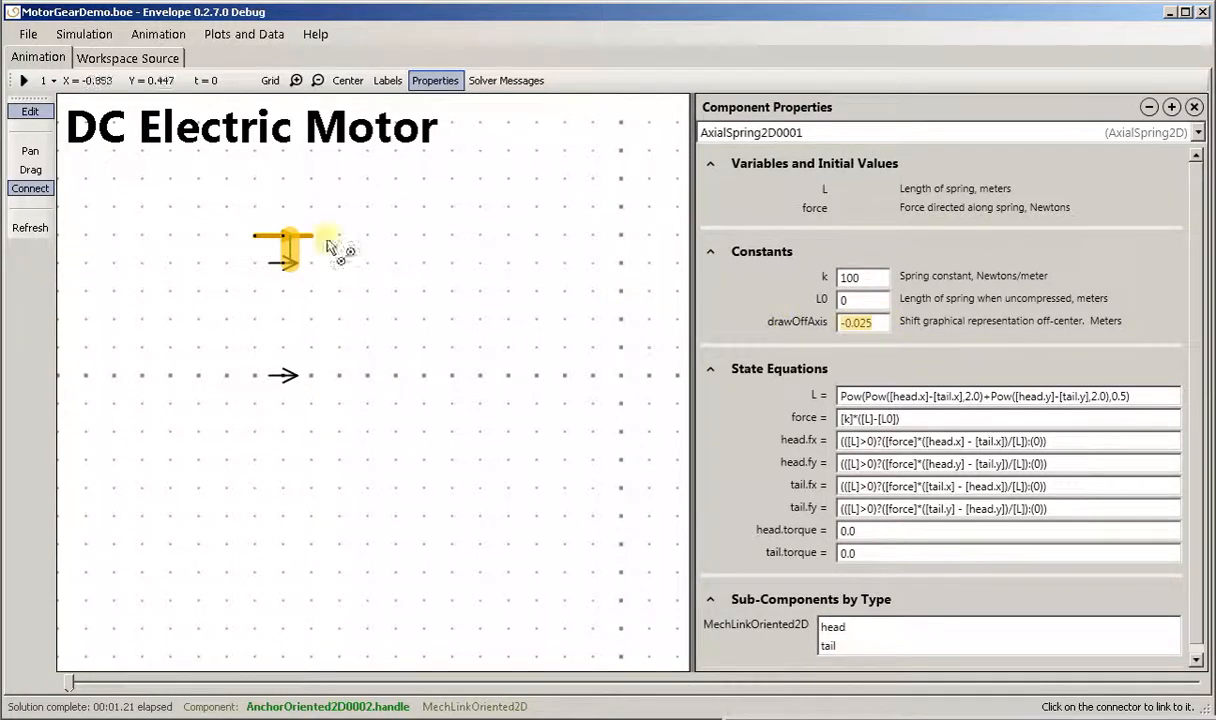
type("0")
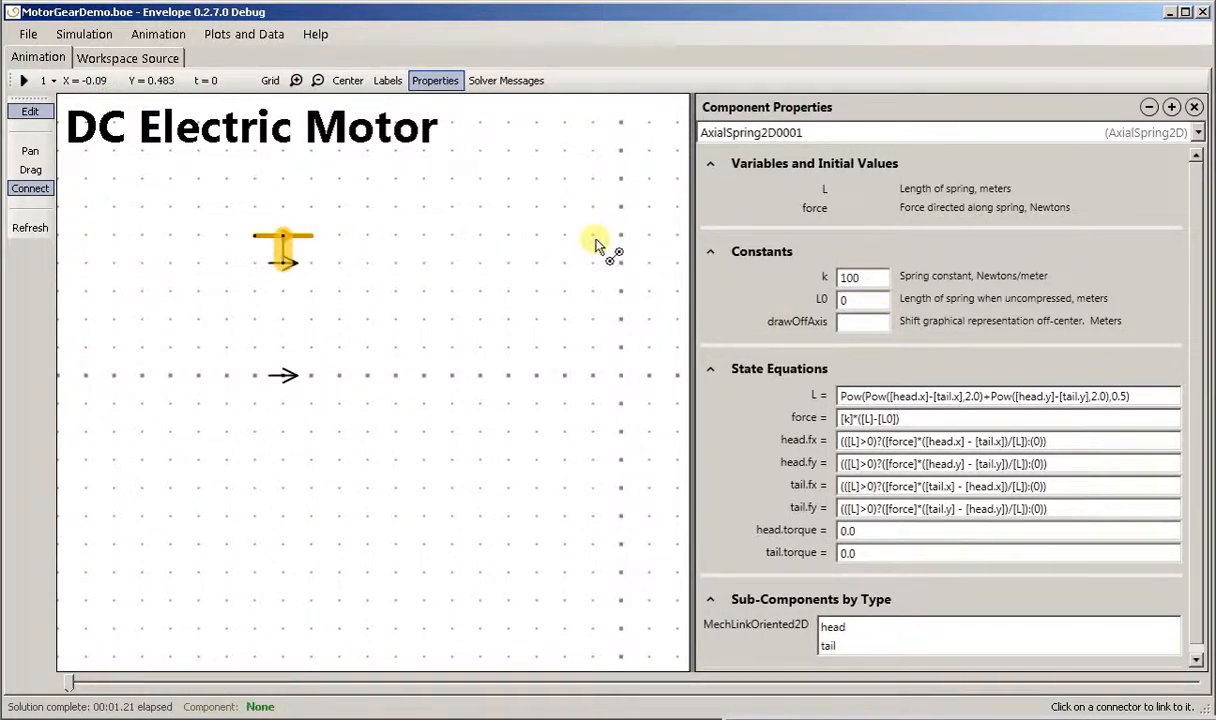
type(".05")
key("Tab")
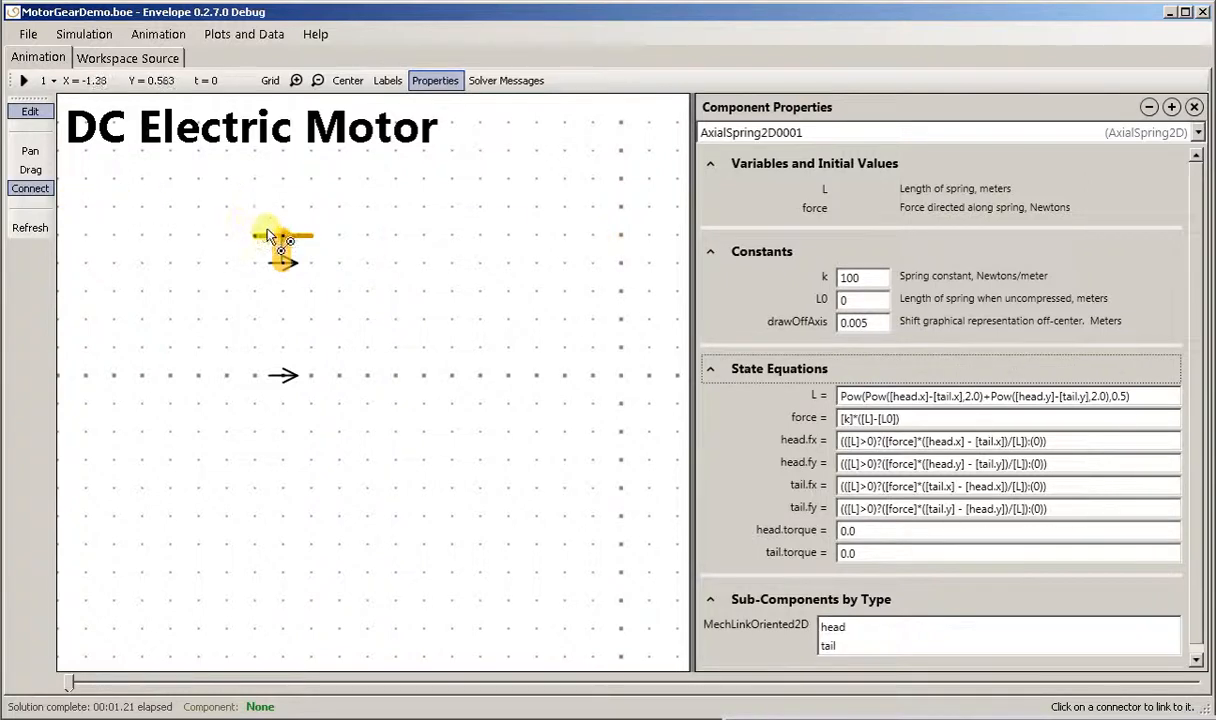
Step: Link the rigid body's center to the lower anchor with a DCMotorConstV2D and set its voltage to 10
left_click(282, 236)
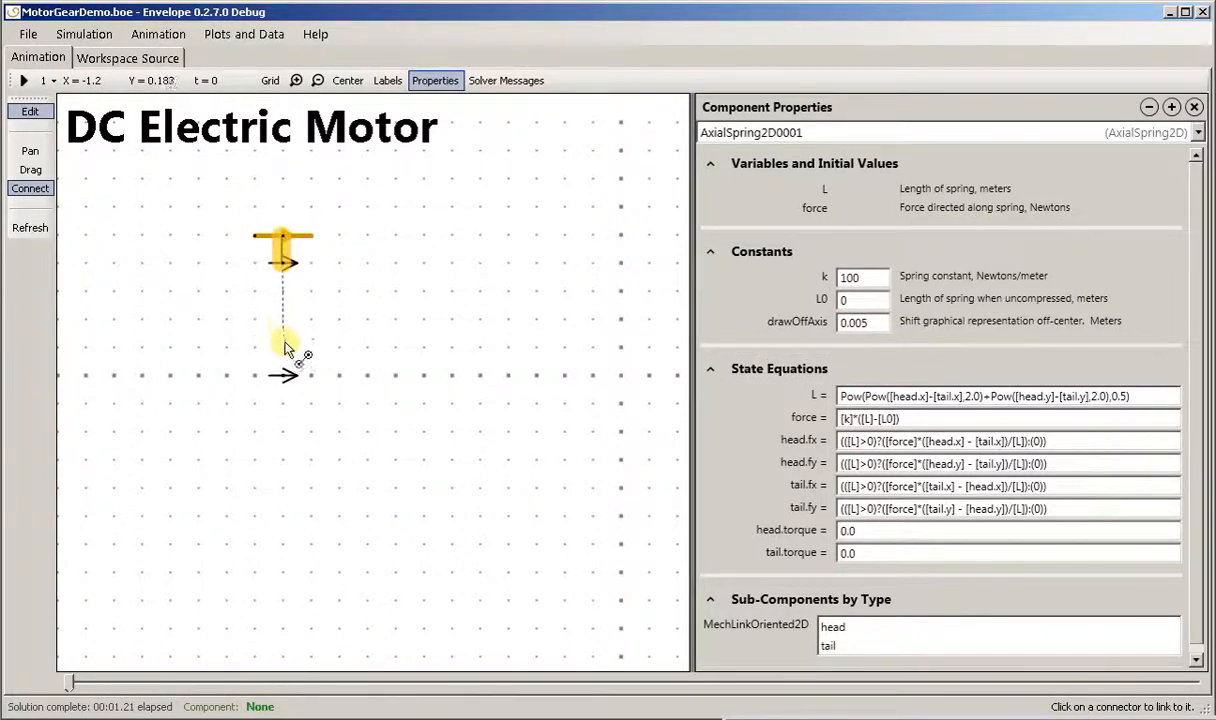
left_click(287, 379)
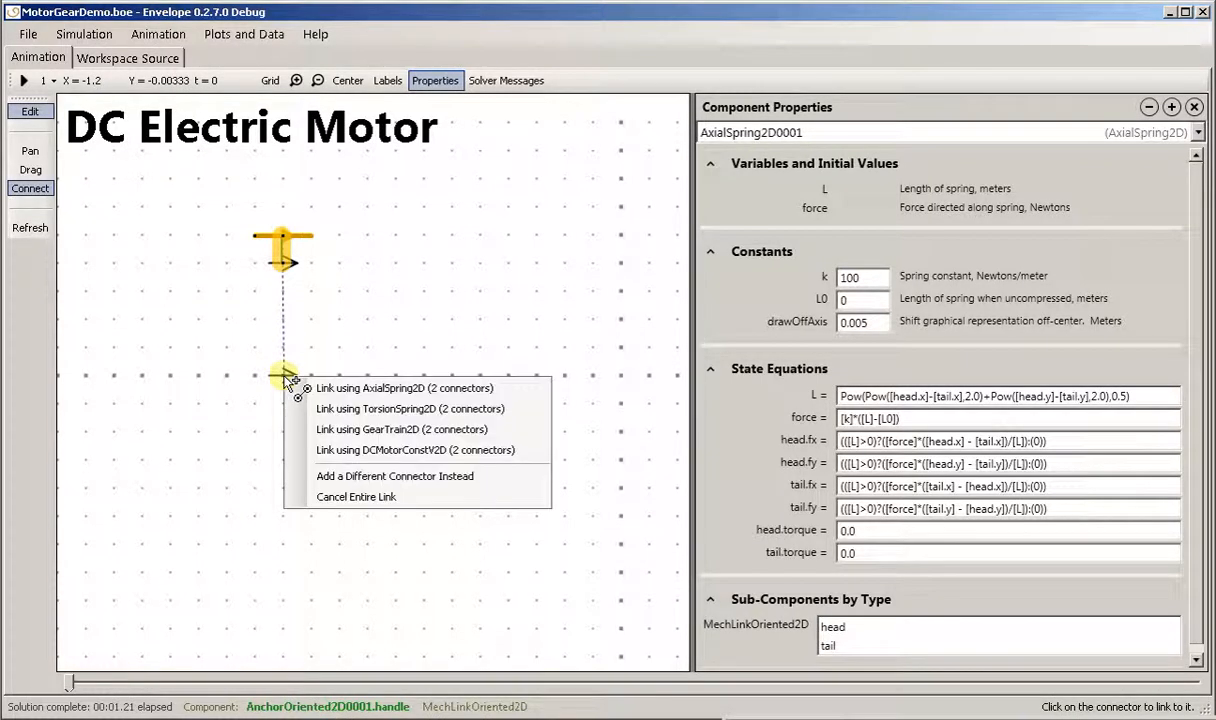
left_click(362, 450)
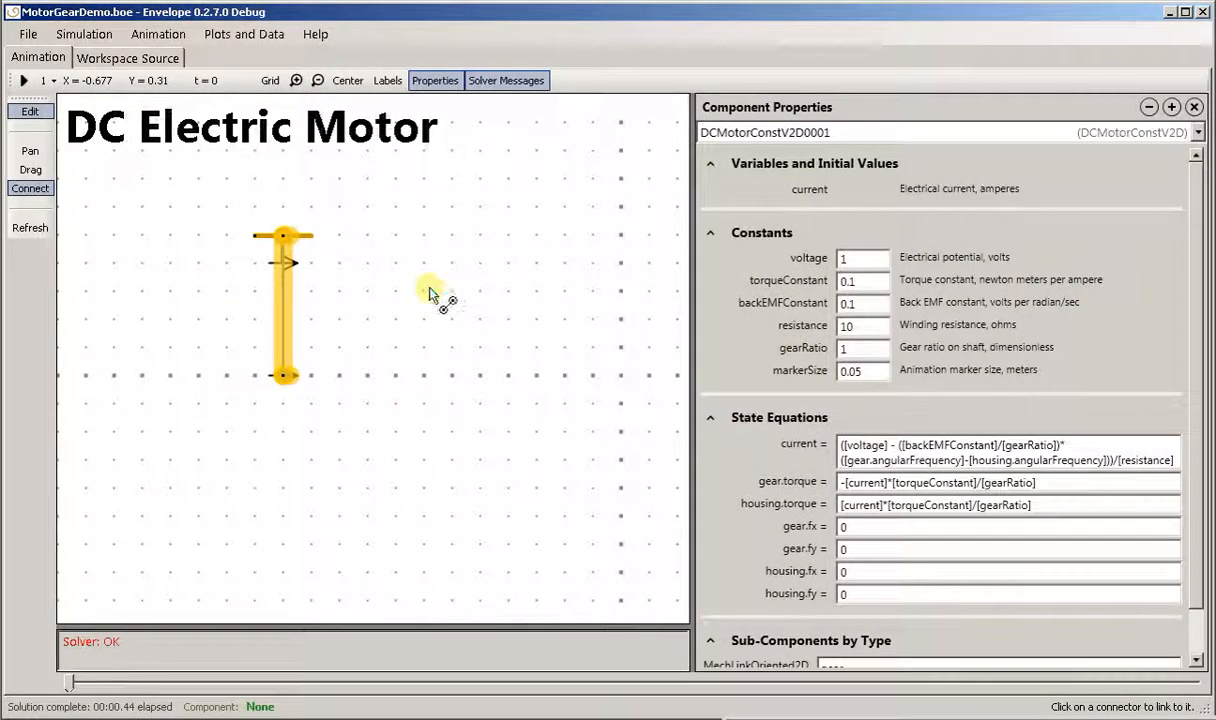
Step: Move the rigid body down onto the upper anchor, to about y = 0.407, and start the animation
left_click(32, 169)
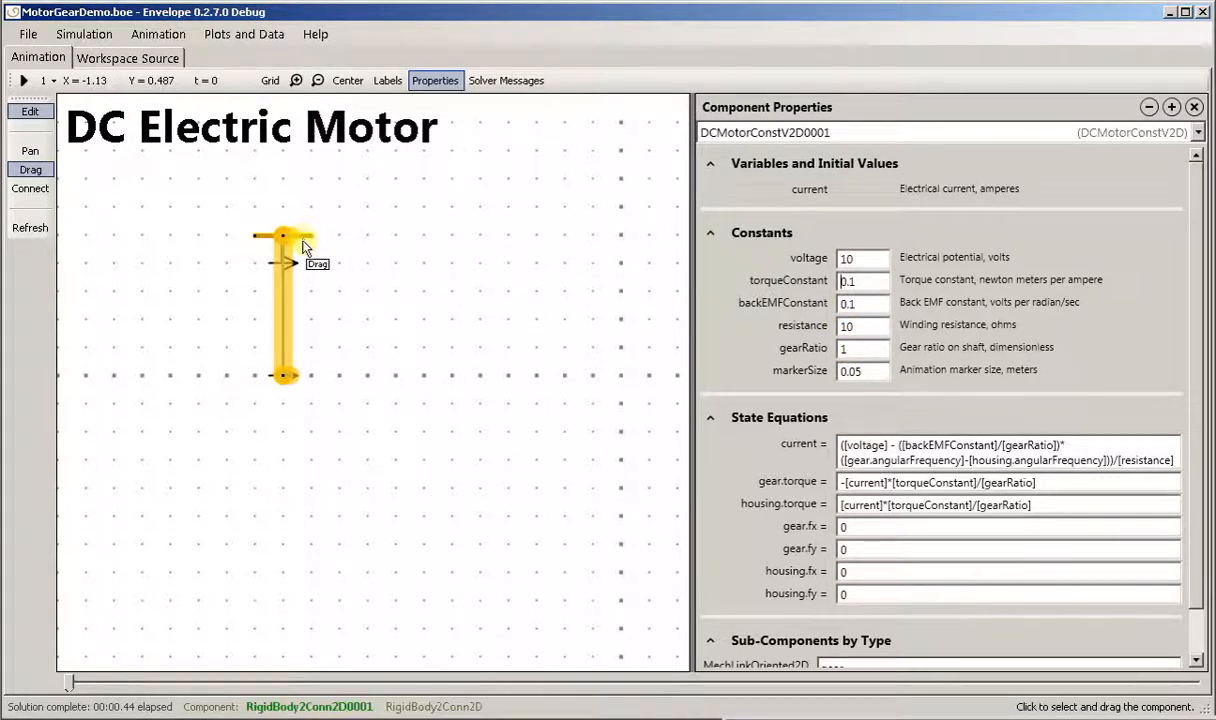
left_click_drag(305, 255, 307, 270)
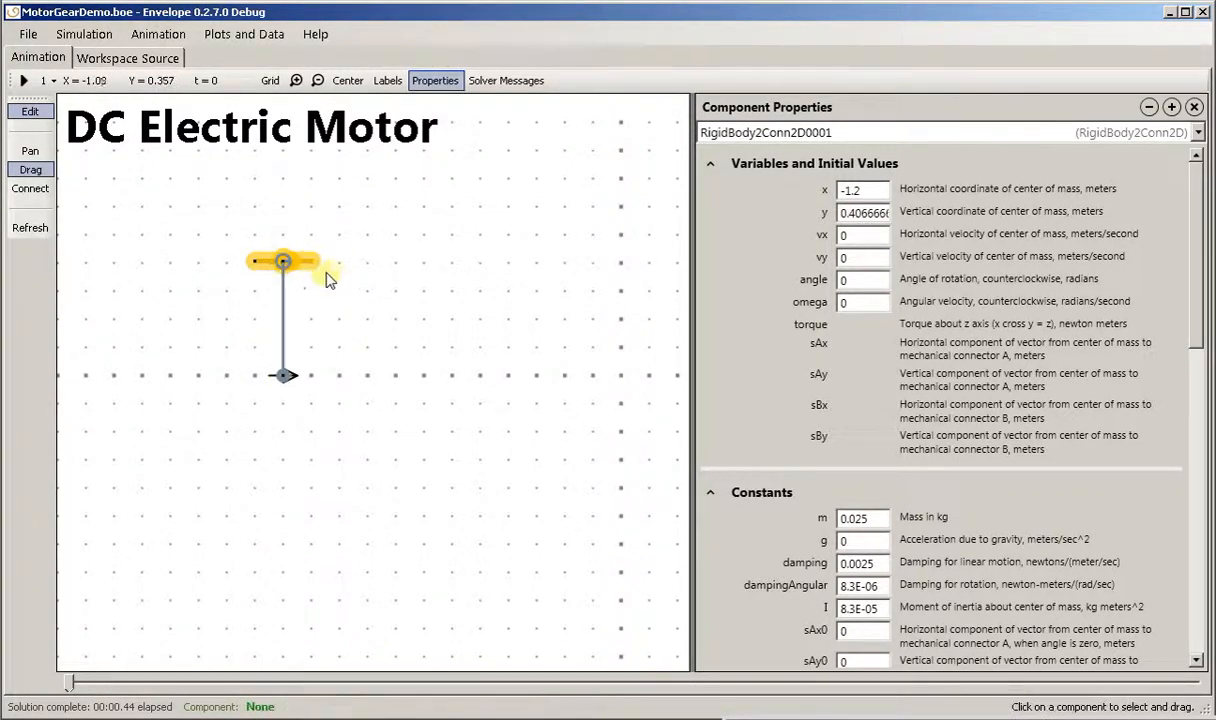
left_click(23, 80)
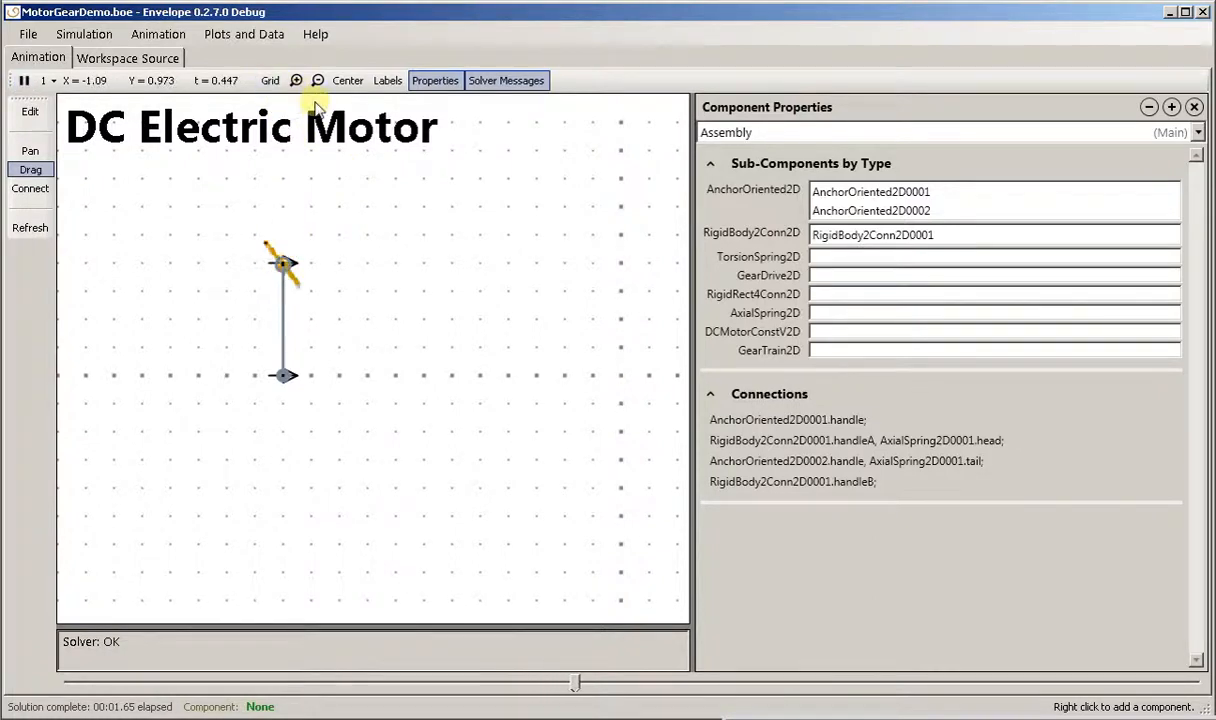
Step: Check the base simulation time per frame in the animation control settings
left_click(160, 34)
left_click(160, 55)
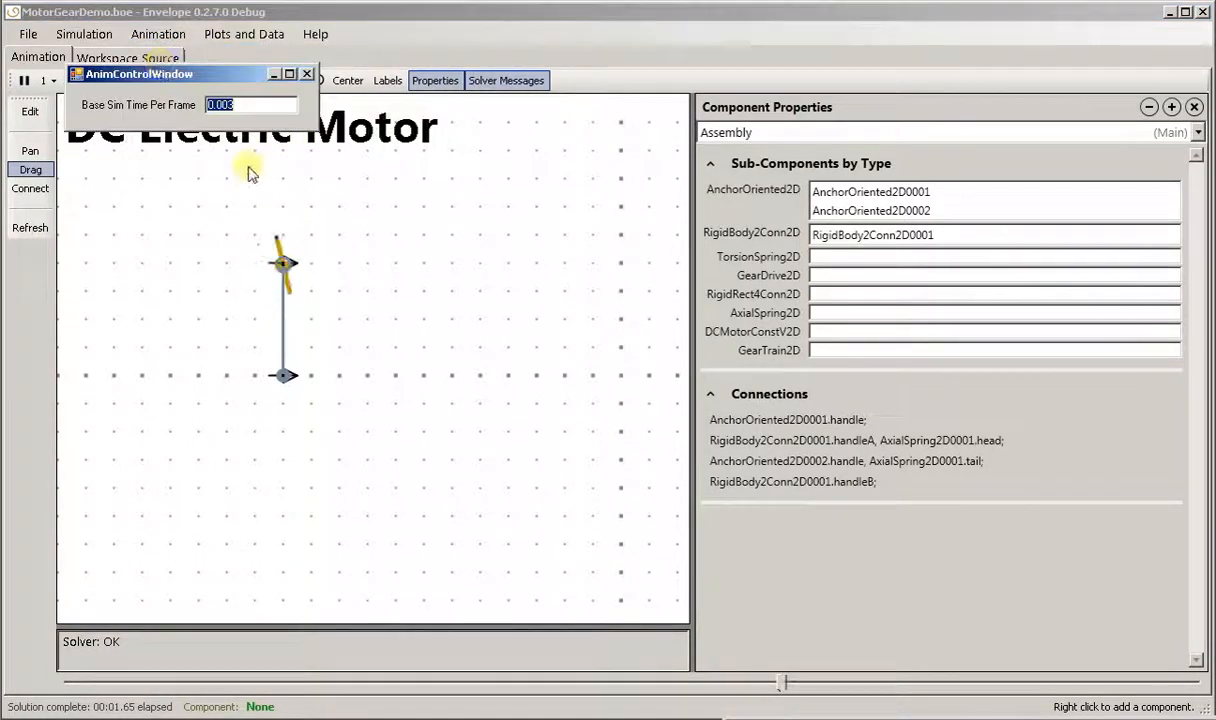
left_click(307, 74)
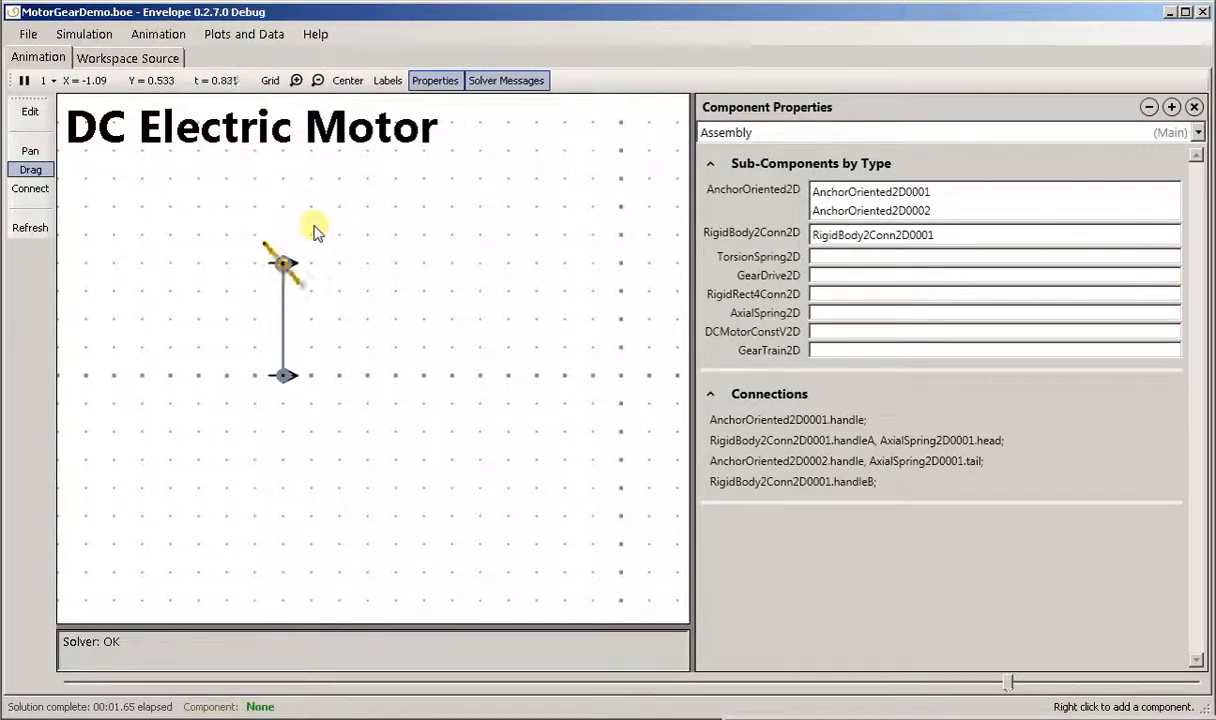
Step: Plot RigidBody2Conn2D0001.handleB.x against time, examine the curve and close the plot
left_click(244, 34)
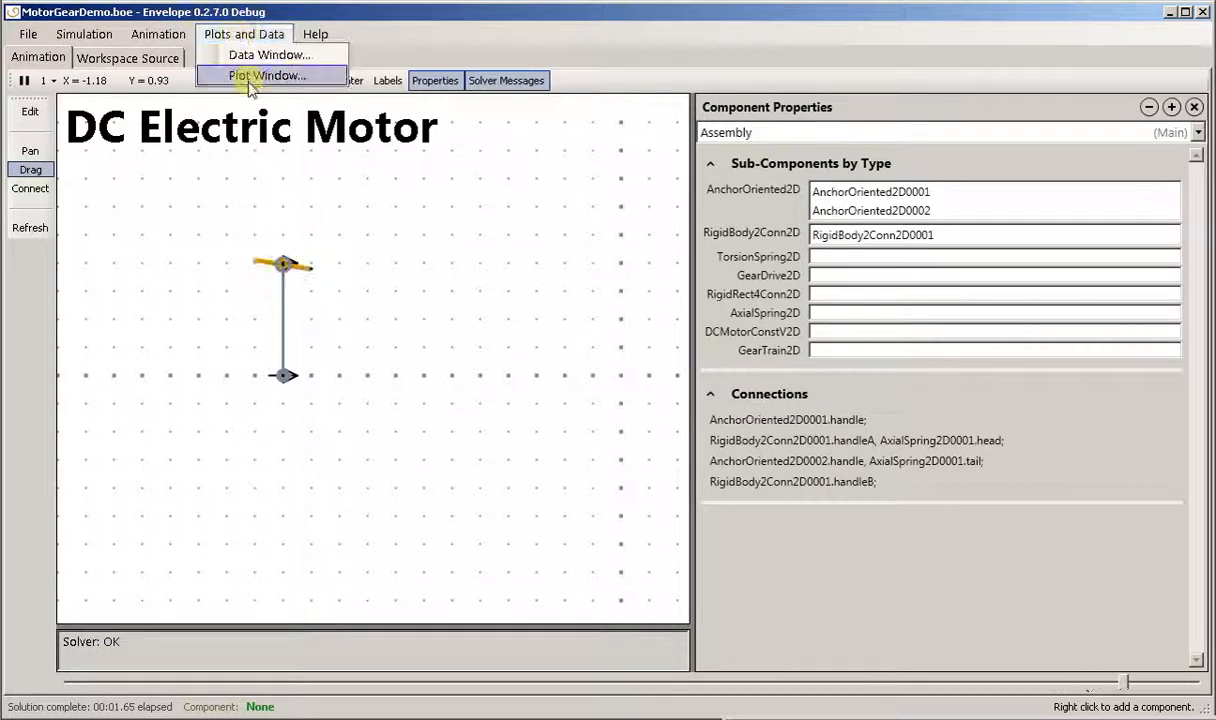
left_click(249, 78)
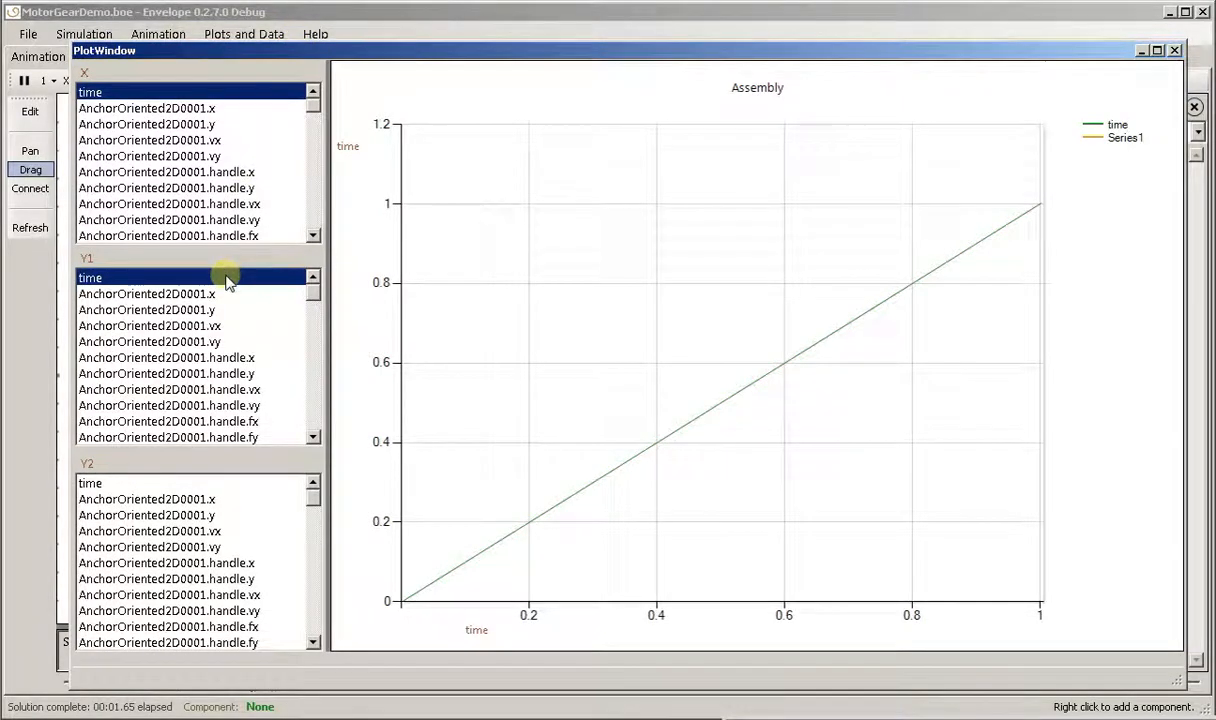
left_click(228, 278)
left_click_drag(312, 292, 318, 357)
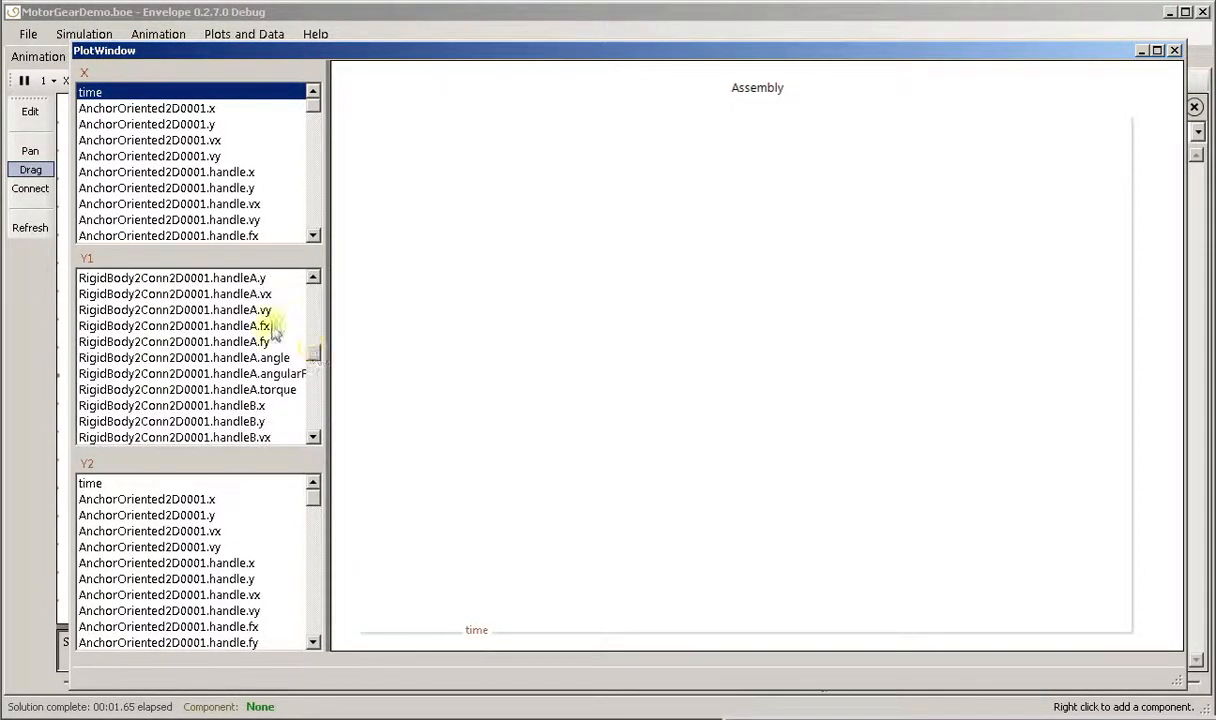
left_click(240, 405)
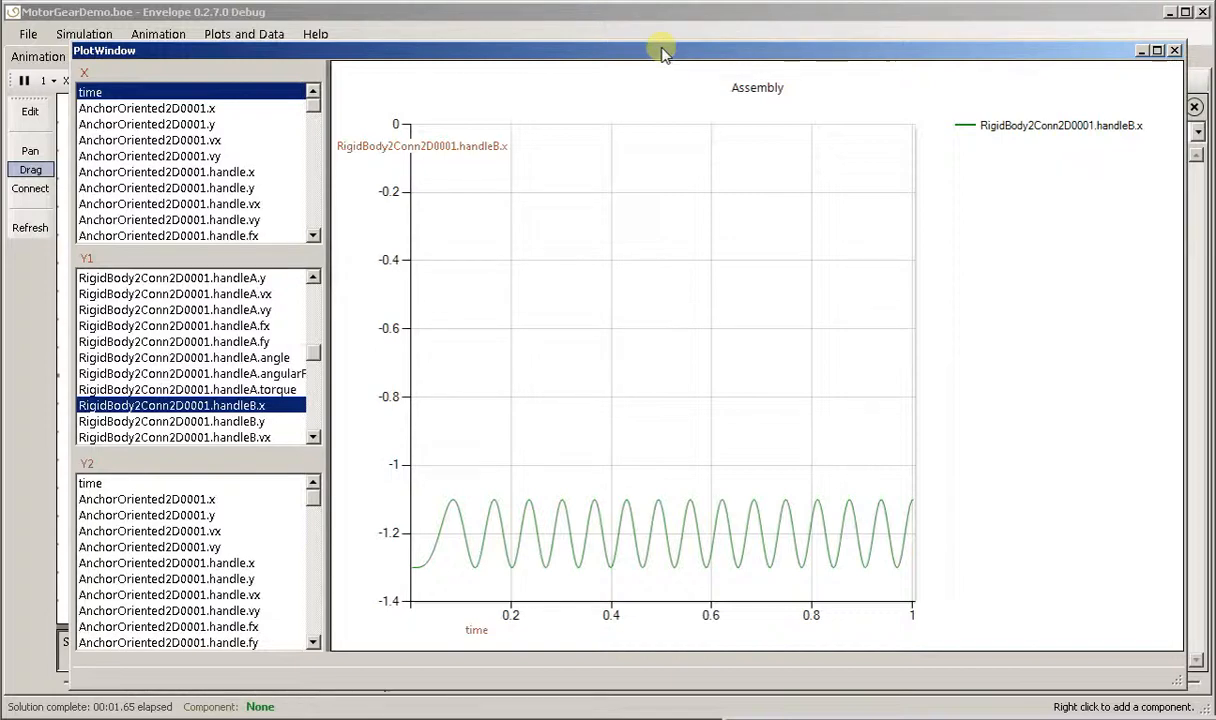
left_click_drag(661, 50, 657, 40)
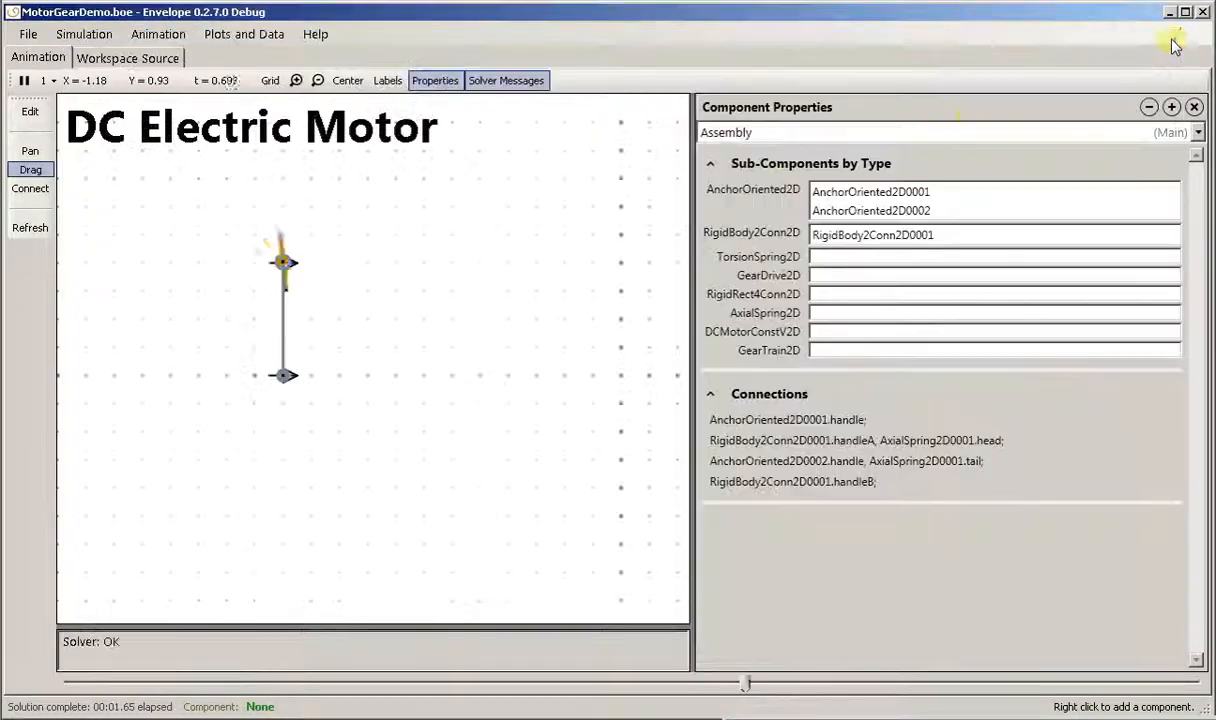
left_click(1168, 40)
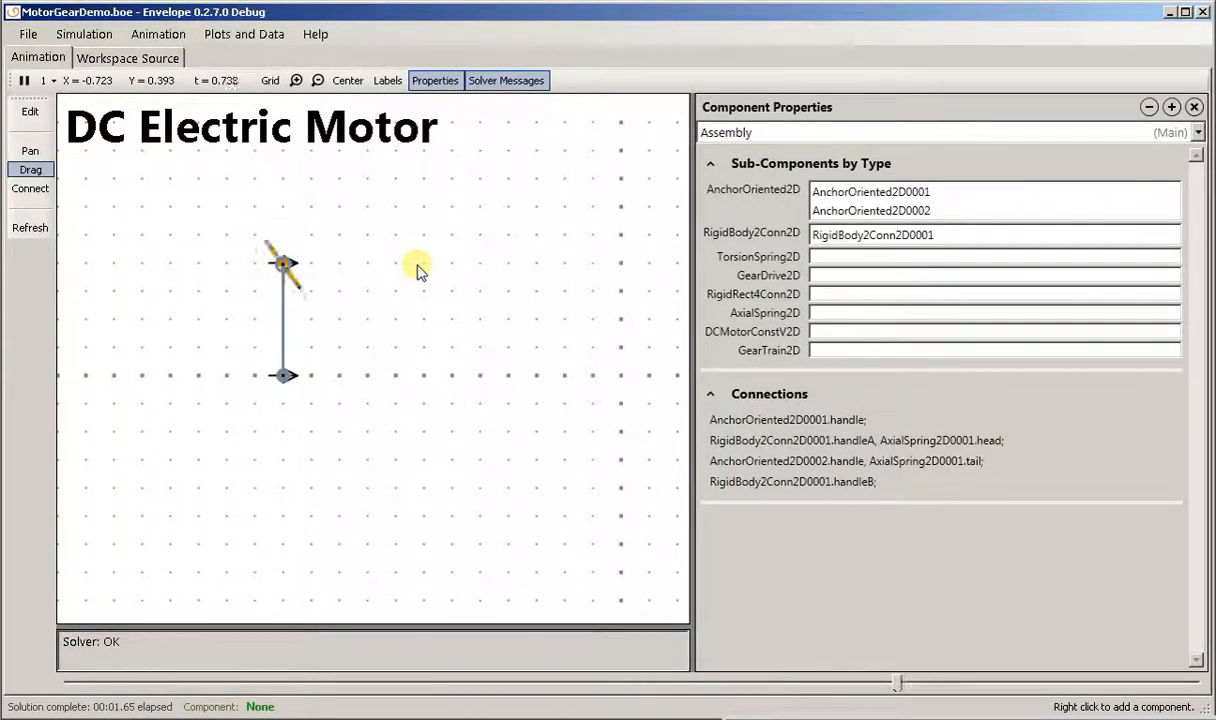
Step: Set the DC motor's voltage to -10, rerun the animation and clear the component selection
left_click(283, 330)
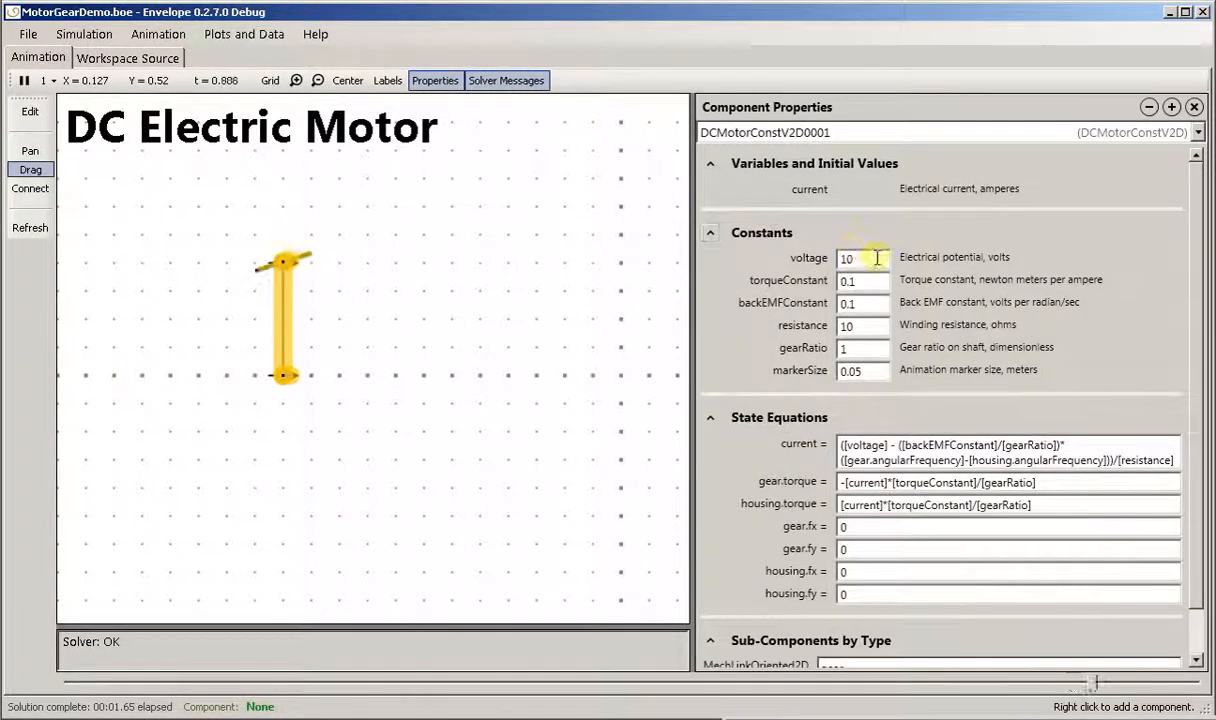
type("1")
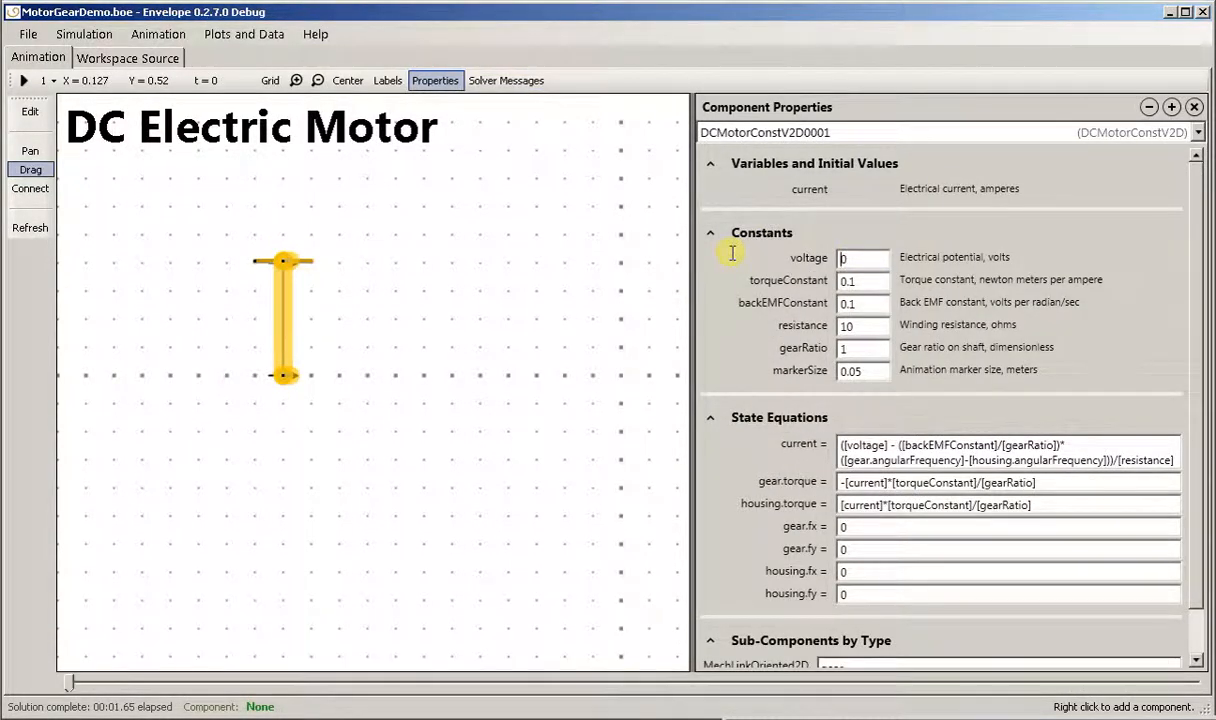
type("0")
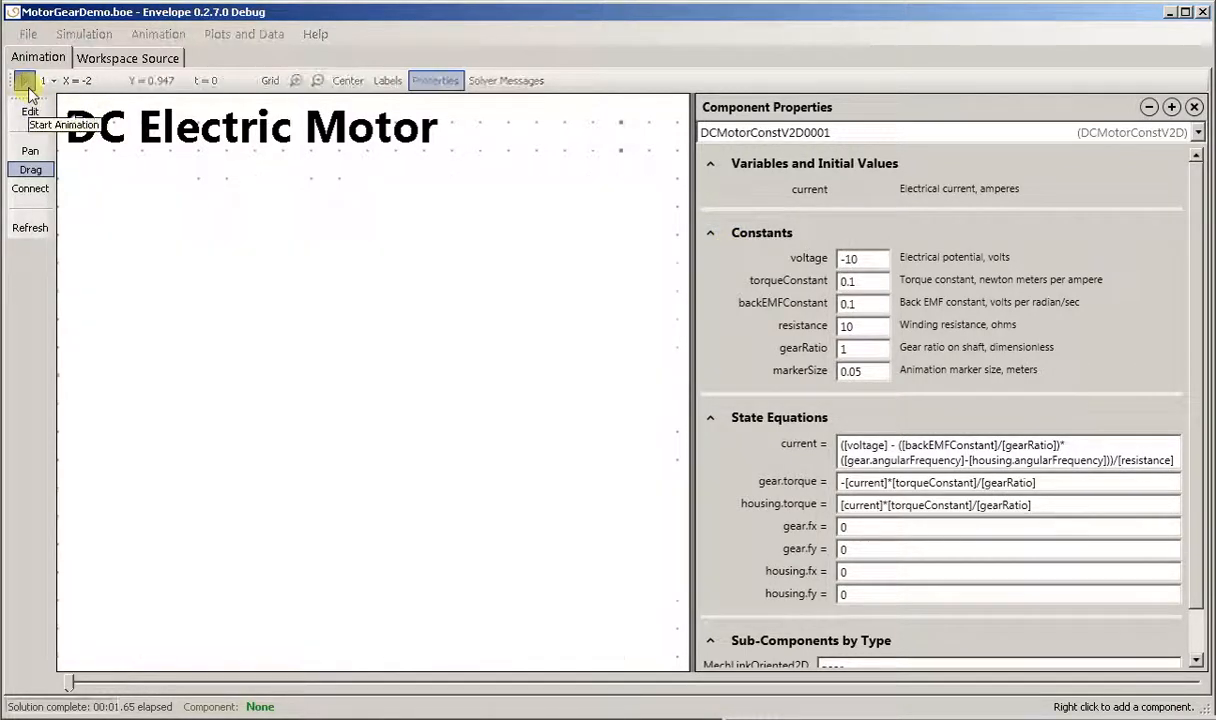
left_click(25, 82)
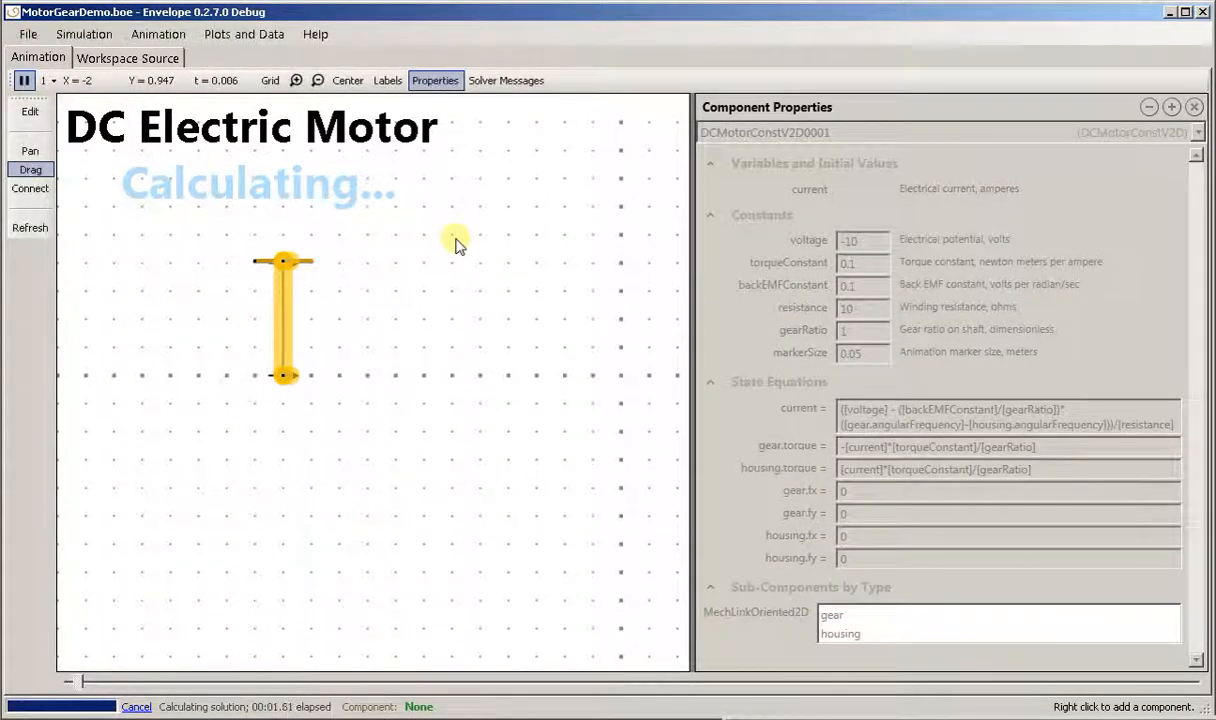
left_click(390, 228)
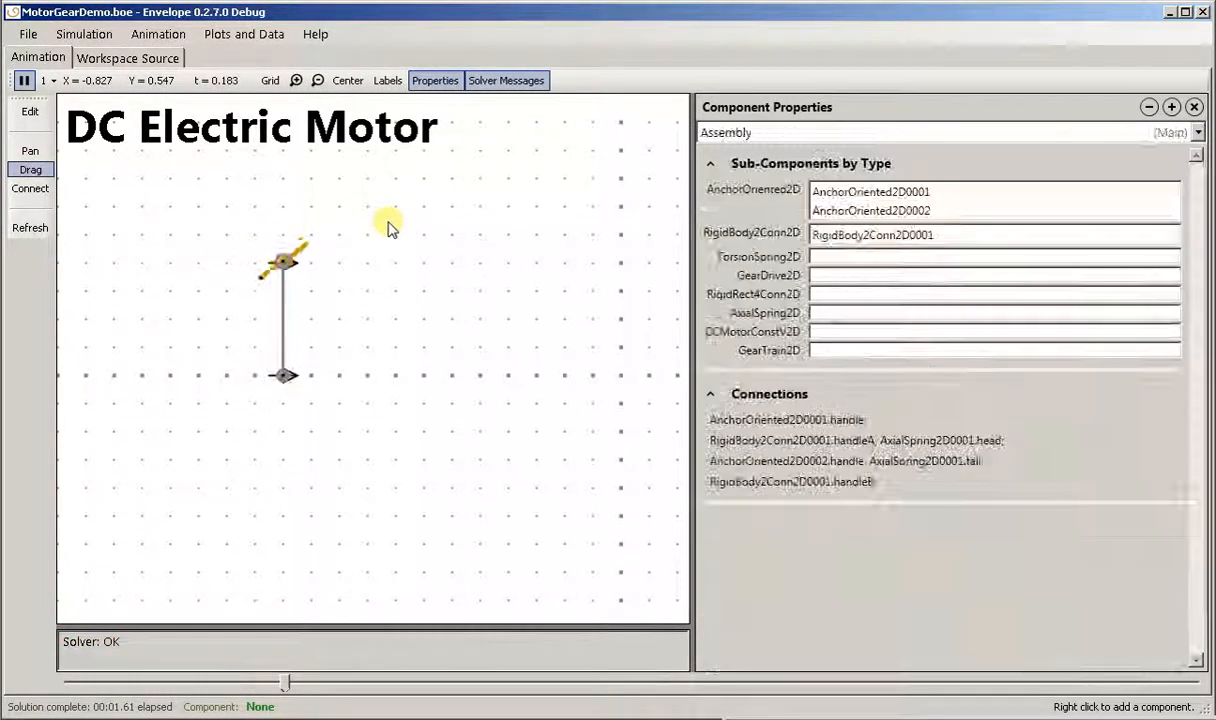
Step: Plot DCMotorConstV2D0001.current against time, examine the curve and close the plot
left_click(233, 36)
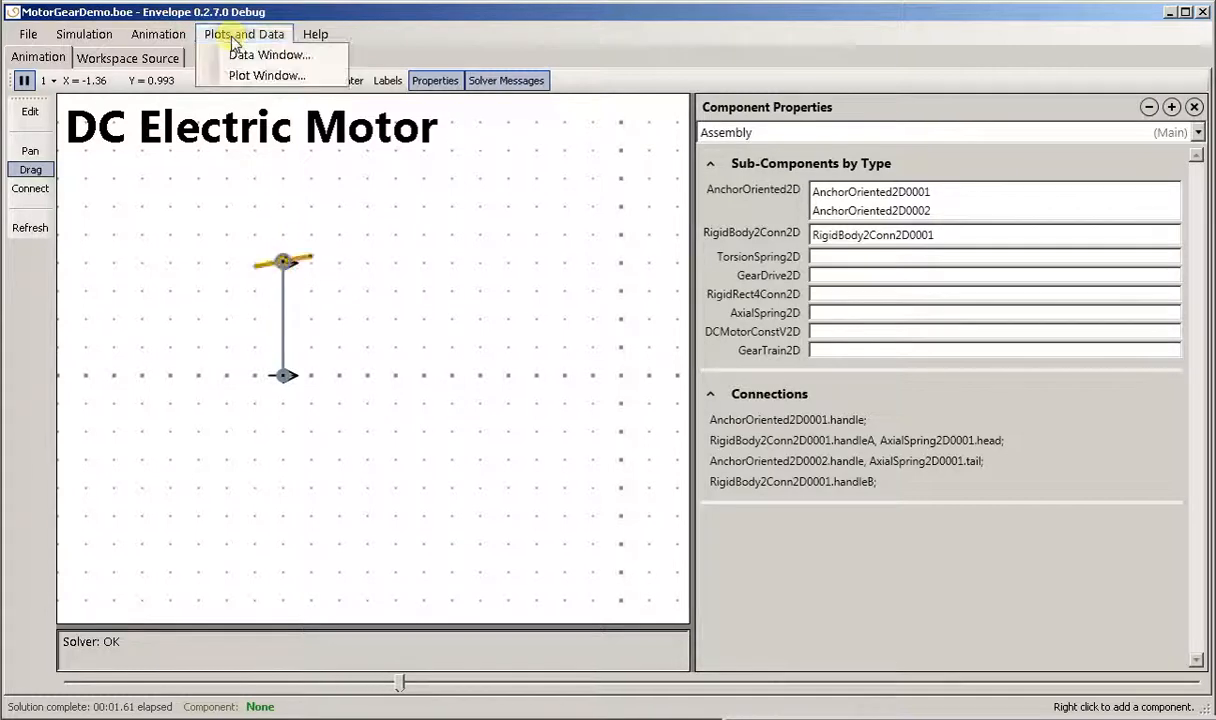
left_click(240, 75)
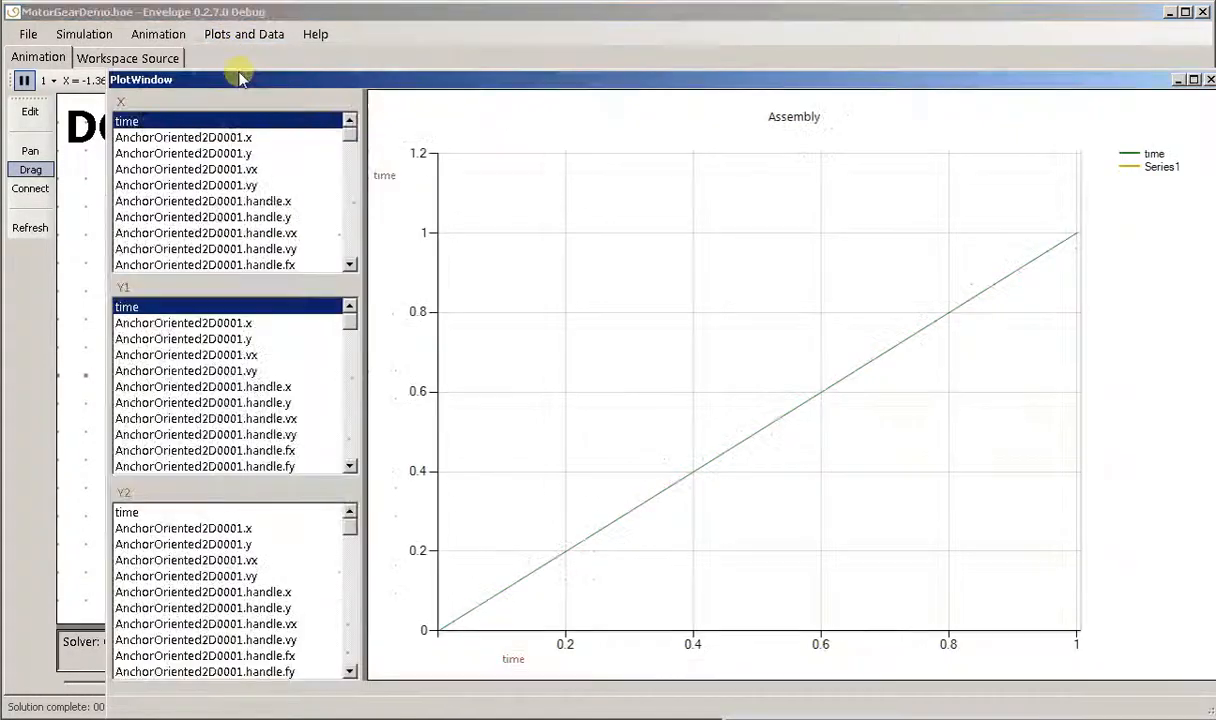
left_click(194, 122)
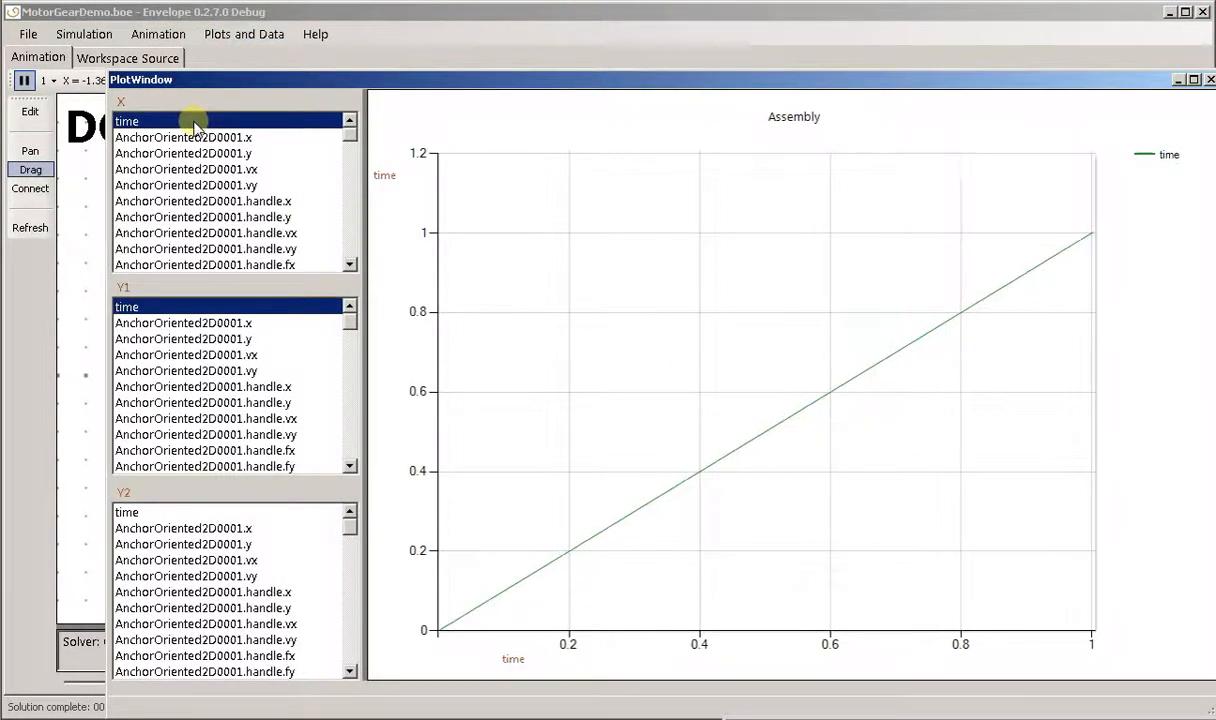
left_click(200, 307)
left_click_drag(347, 318, 352, 432)
left_click(250, 376)
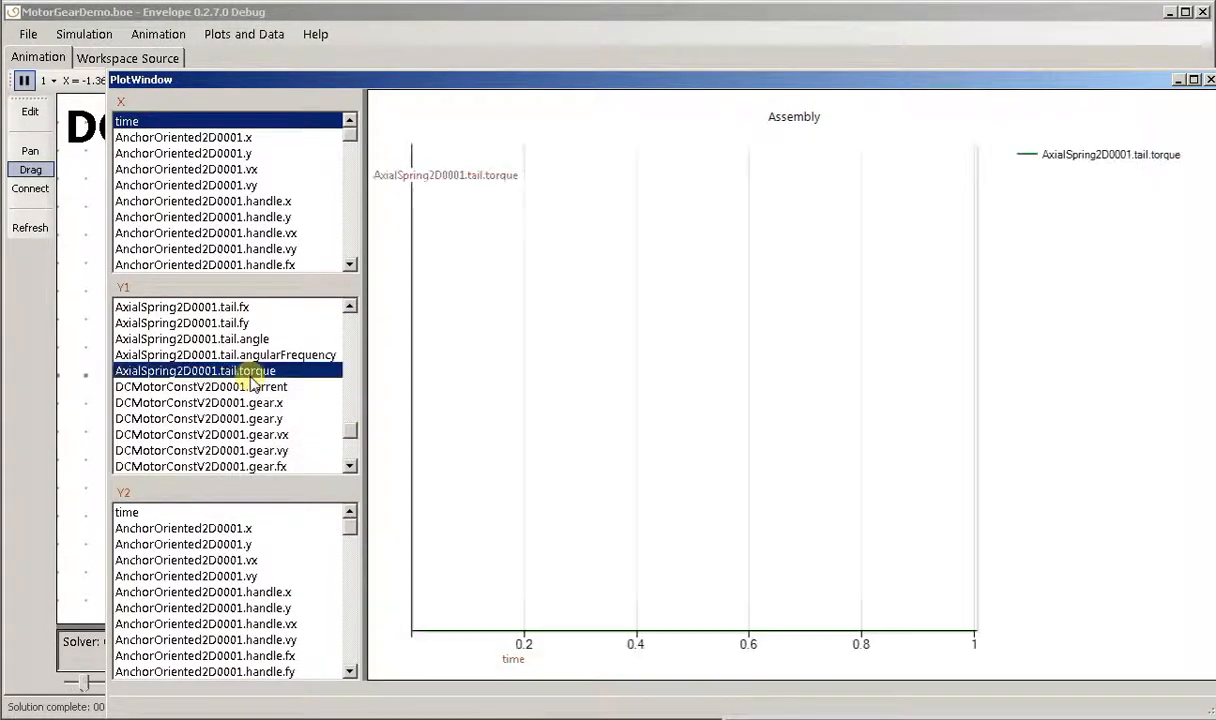
left_click(250, 376)
left_click(250, 387)
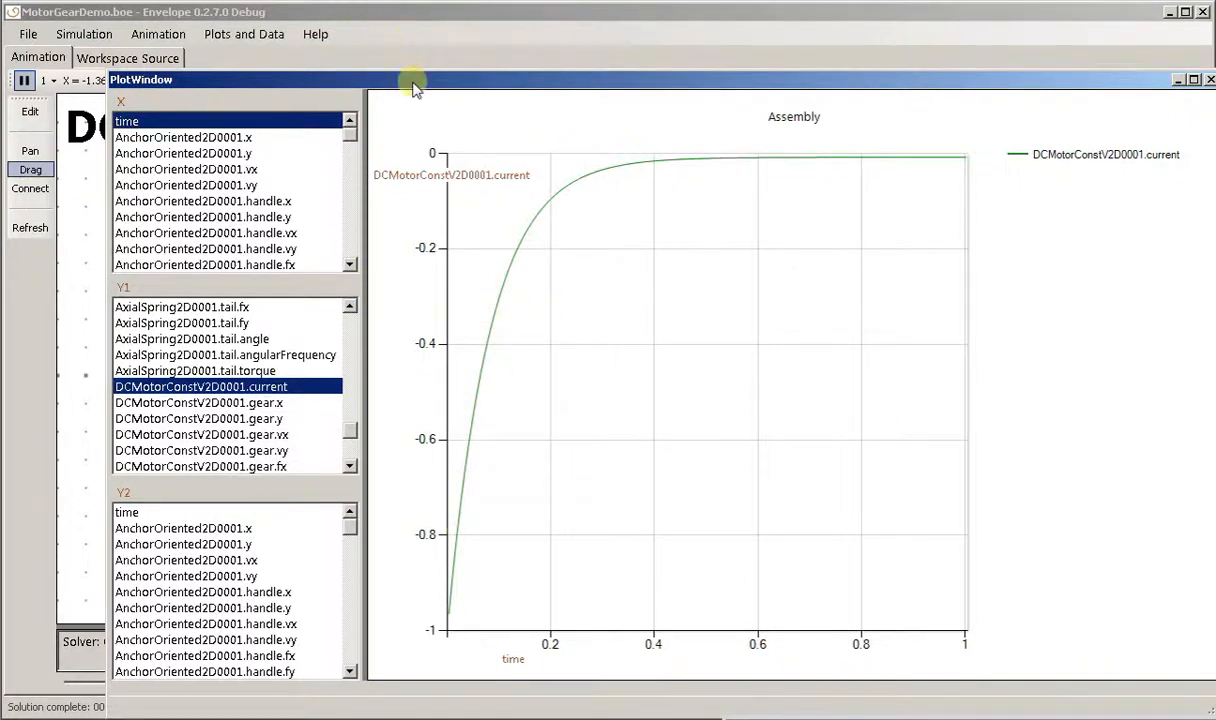
left_click_drag(416, 88, 392, 55)
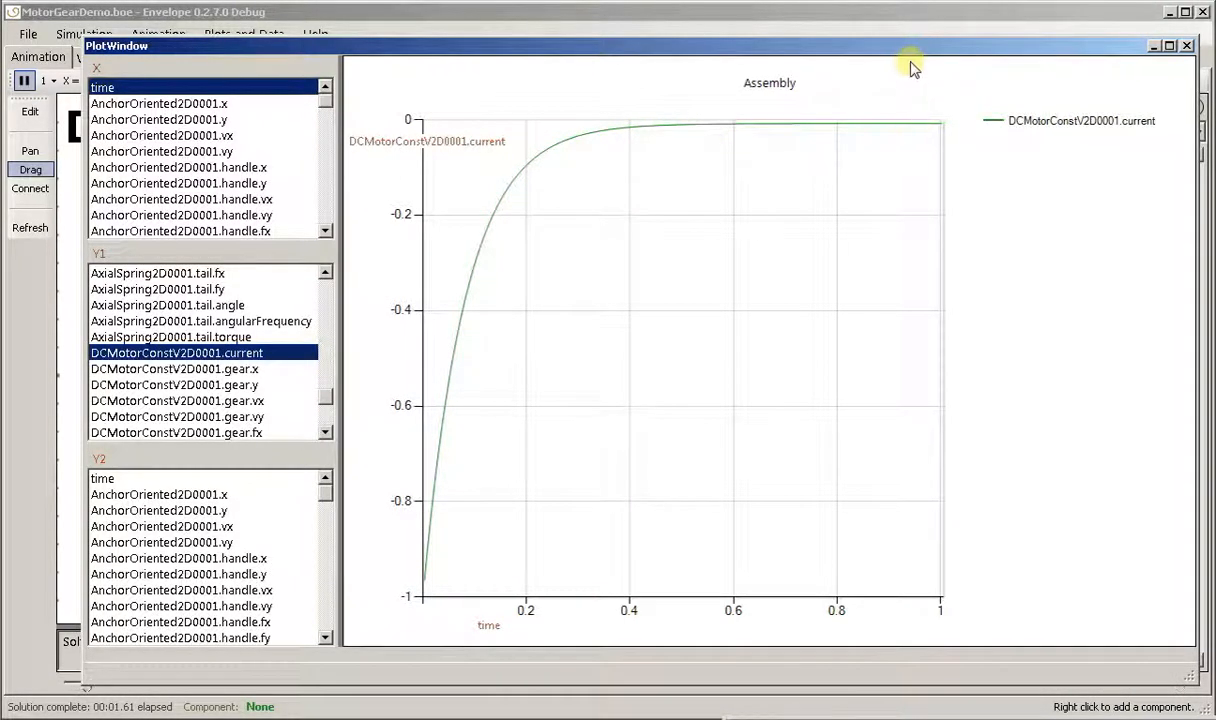
left_click_drag(890, 50, 880, 42)
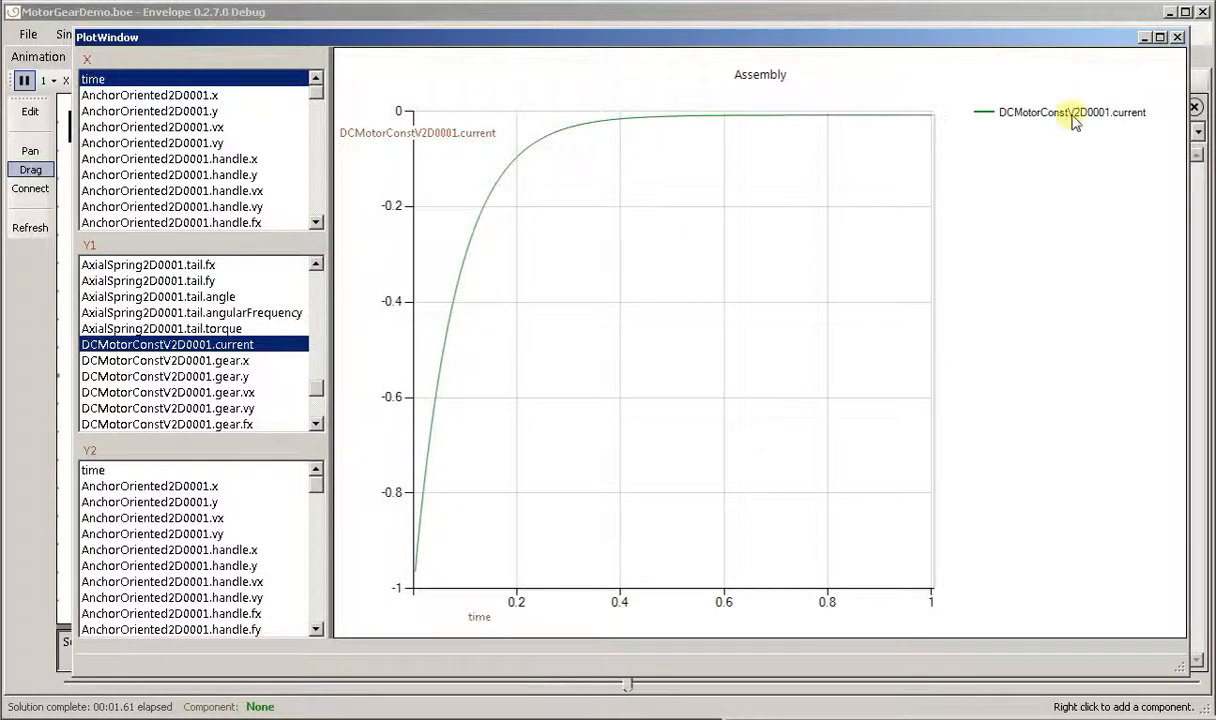
left_click(1177, 37)
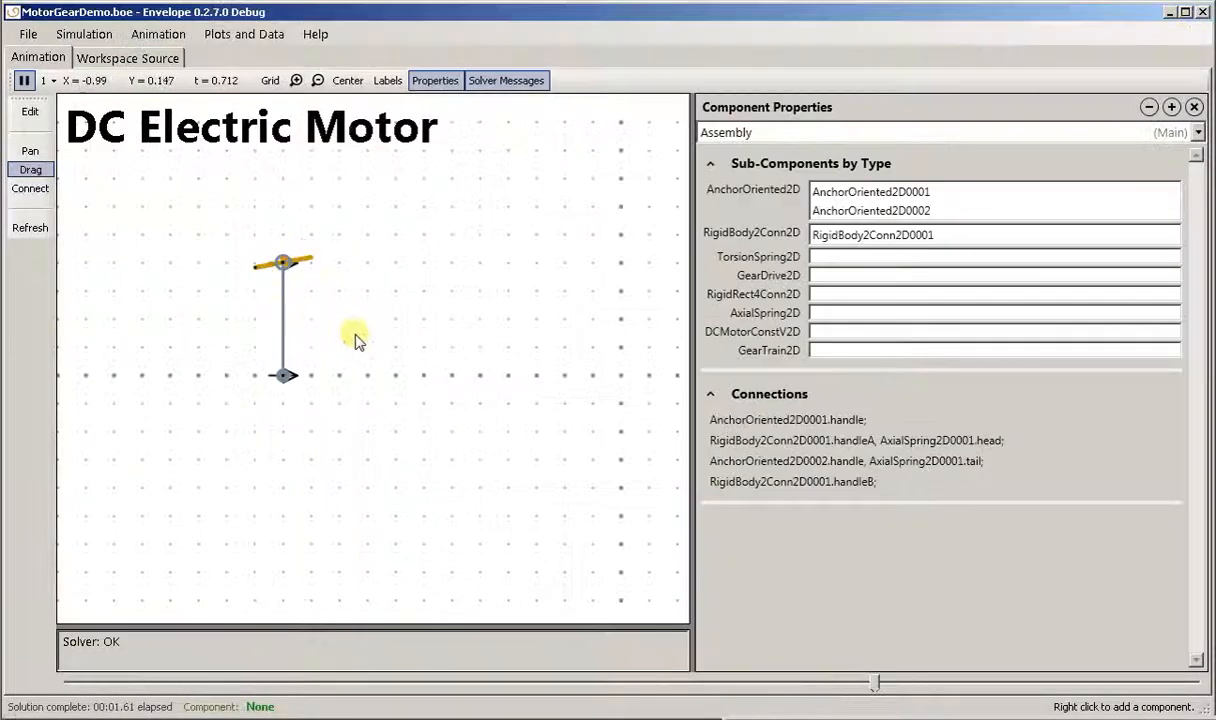
Step: Add a second RigidBody2Conn2D beside the motor assembly and move it to about x = -0.6, y = 0.477
right_click(454, 266)
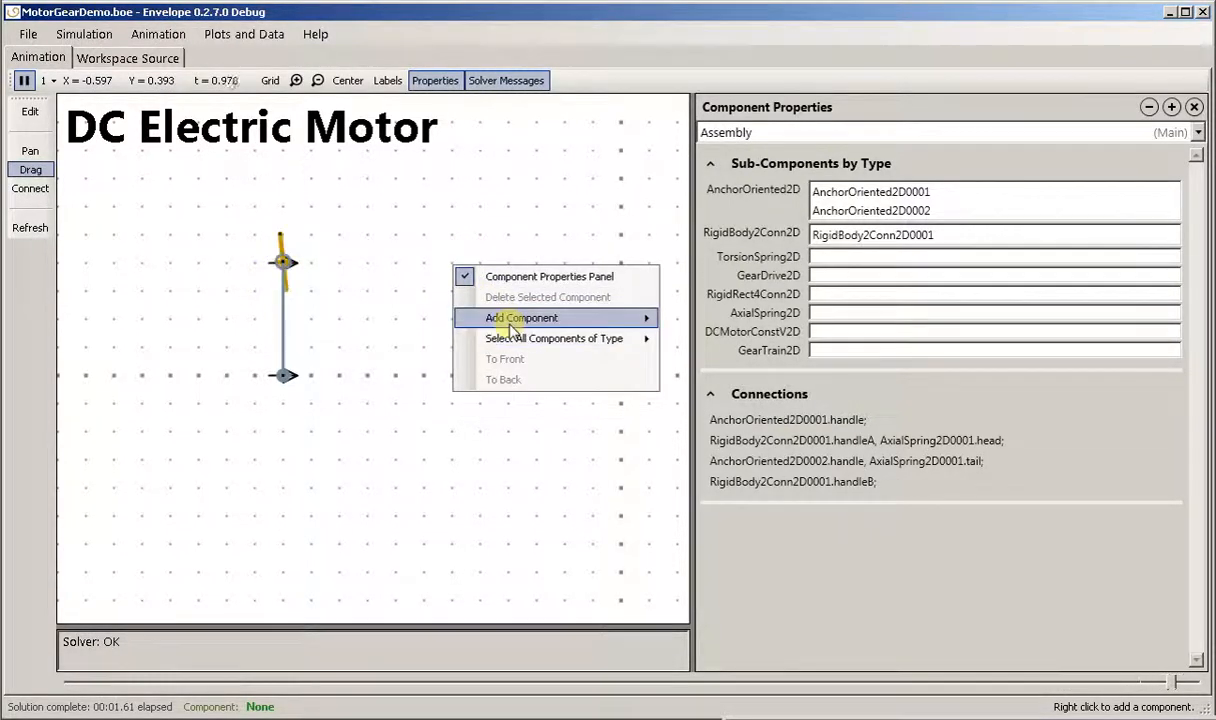
mouse_move(512, 318)
left_click(730, 321)
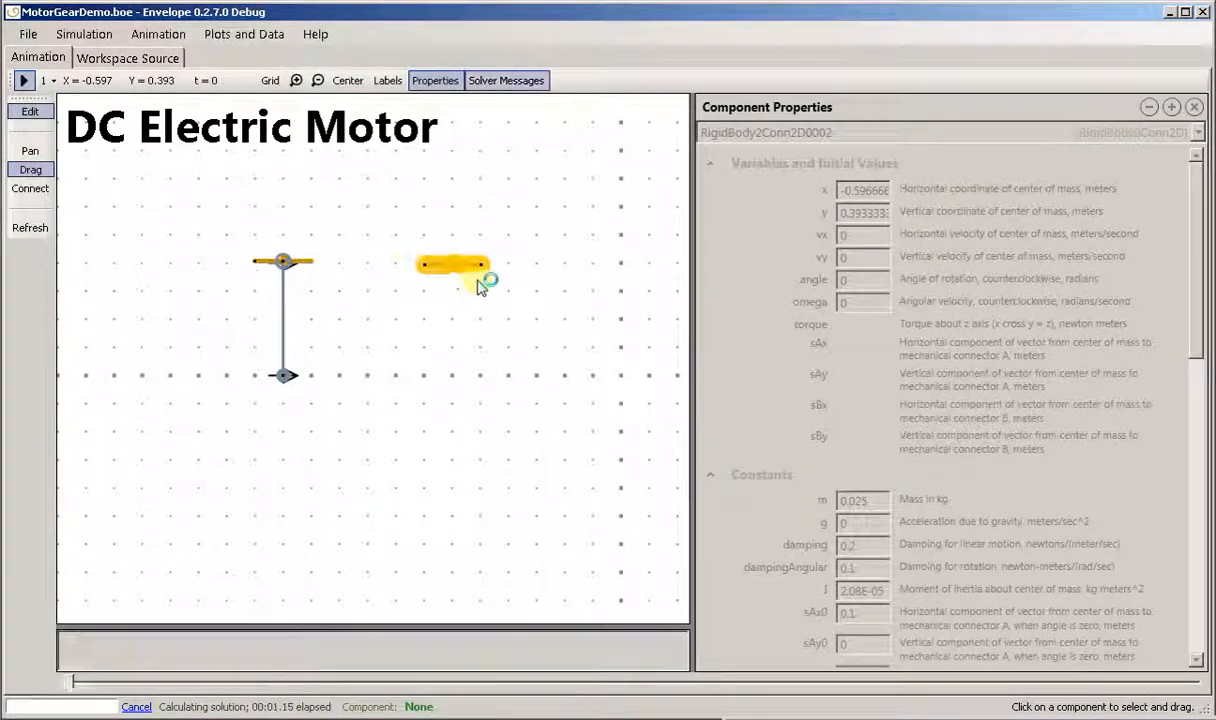
left_click_drag(459, 265, 460, 249)
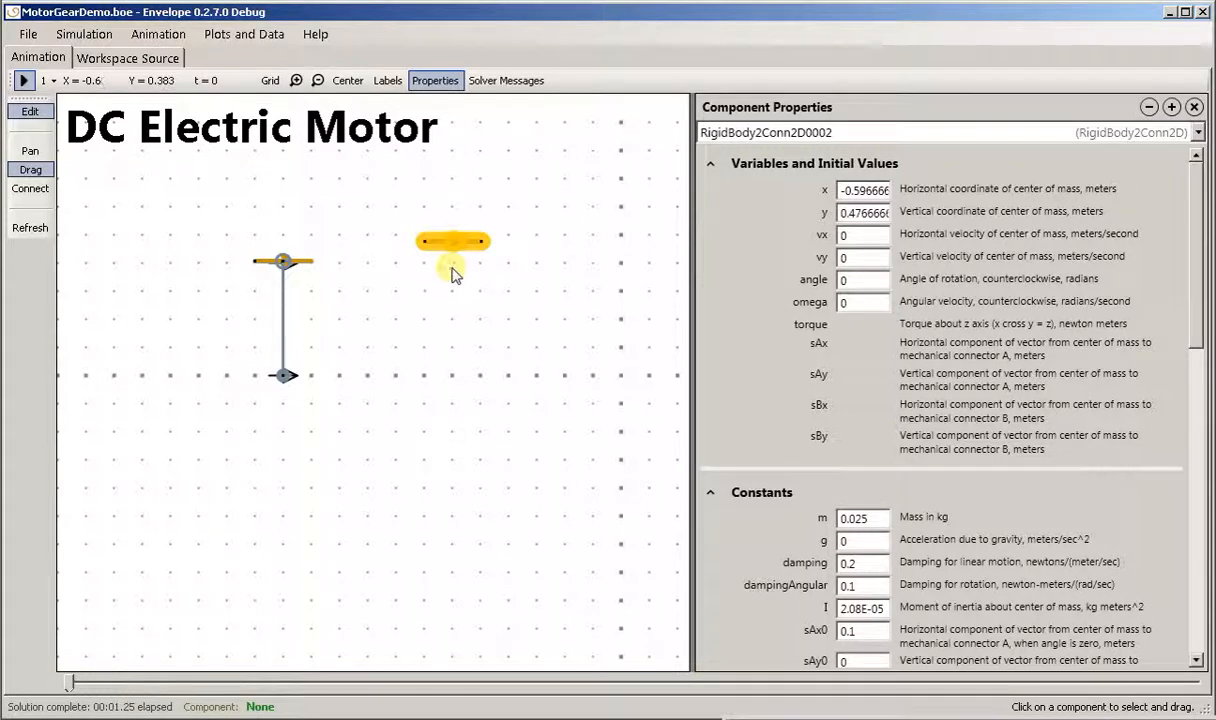
Step: Add an AnchorOriented2D just below the second rigid body and set its marker size to 0.05
right_click(453, 270)
mouse_move(640, 320)
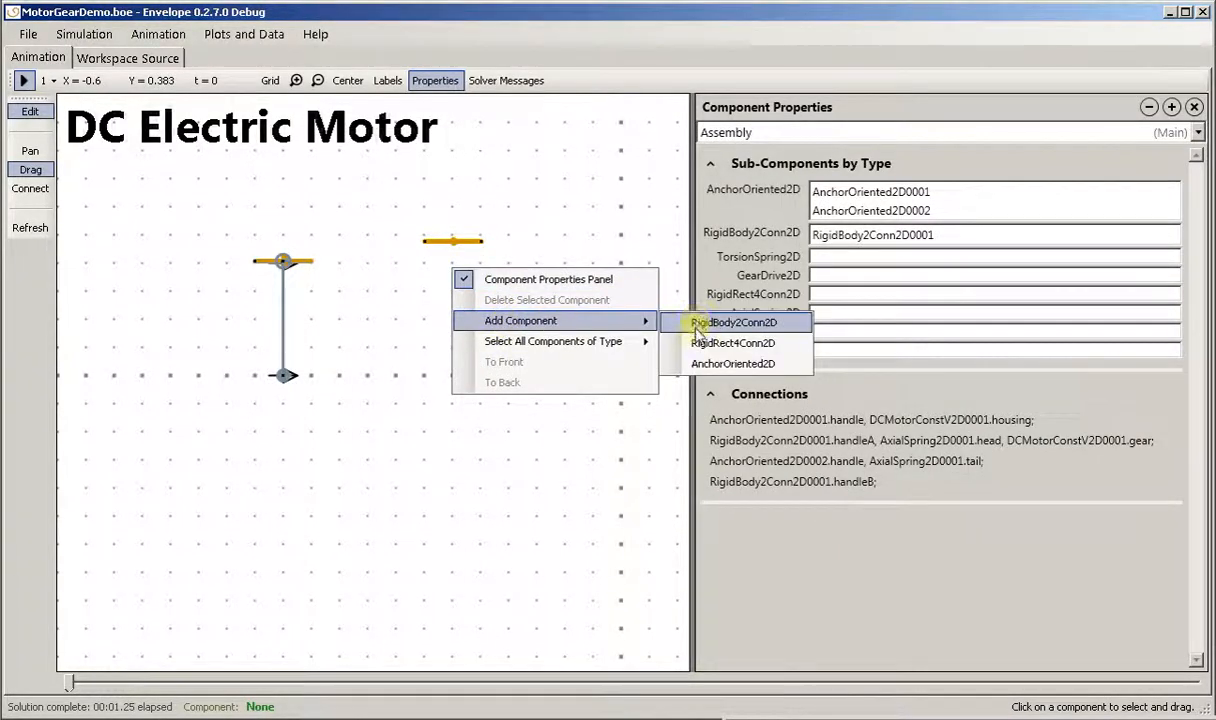
left_click(704, 366)
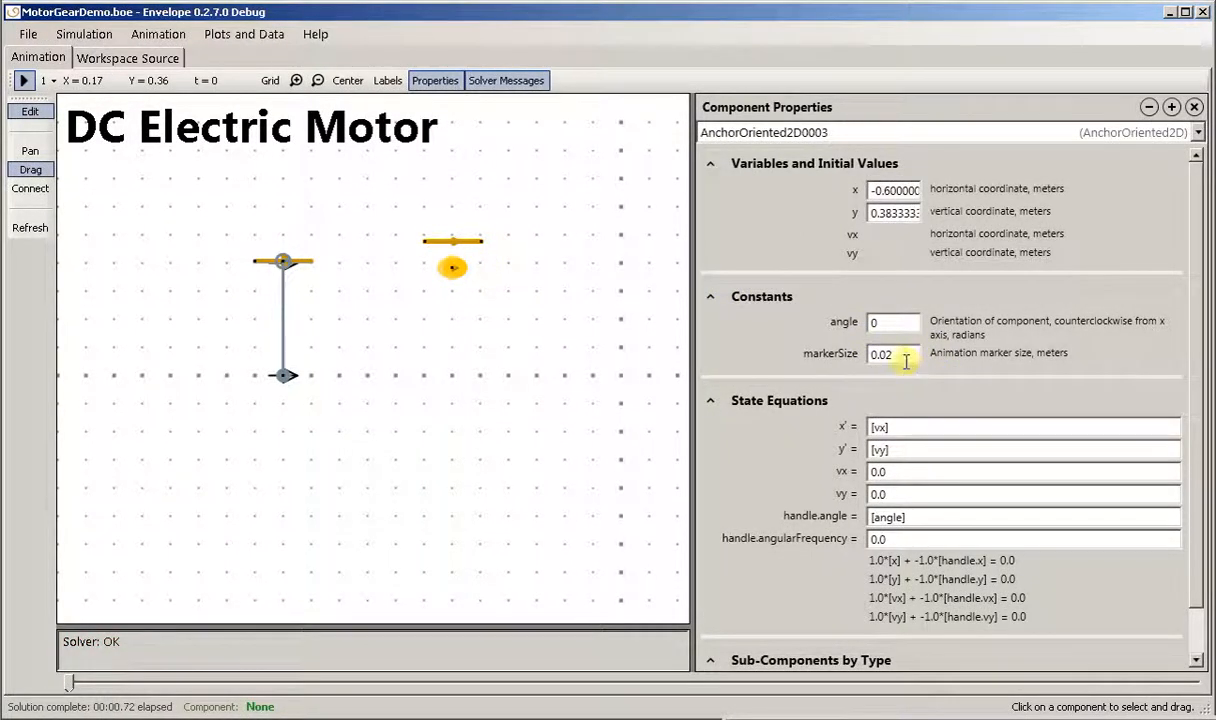
type("0.0")
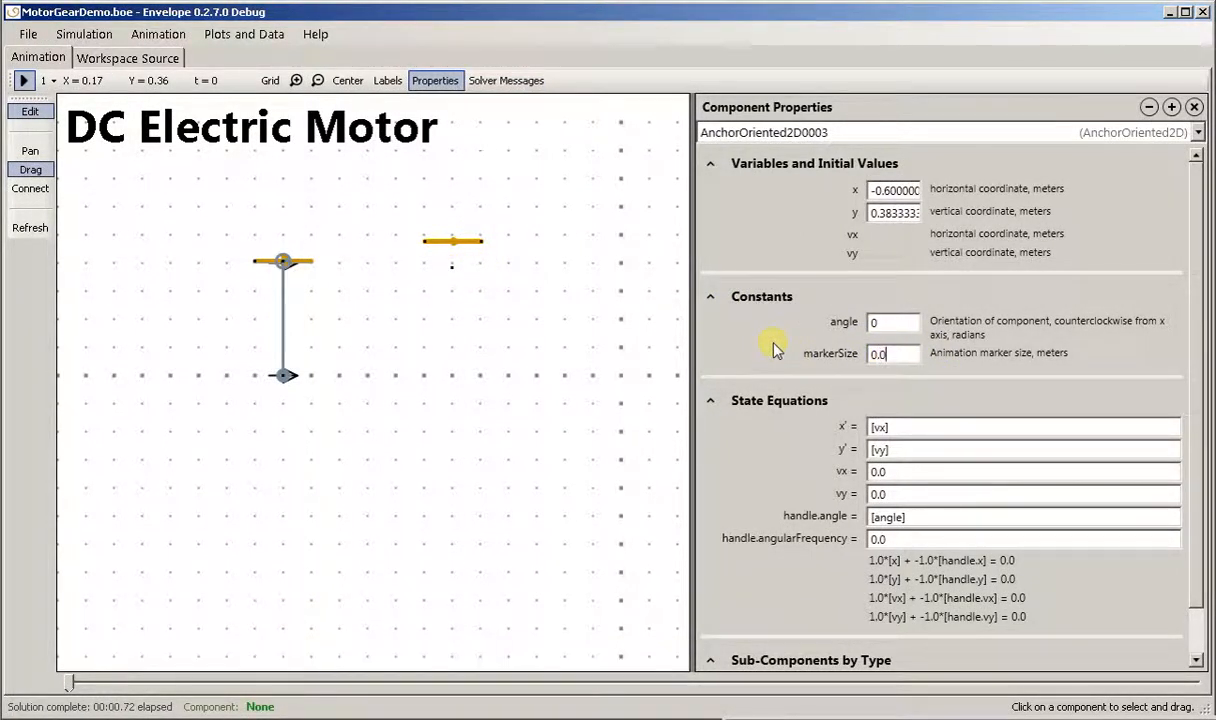
type("5")
key("Tab")
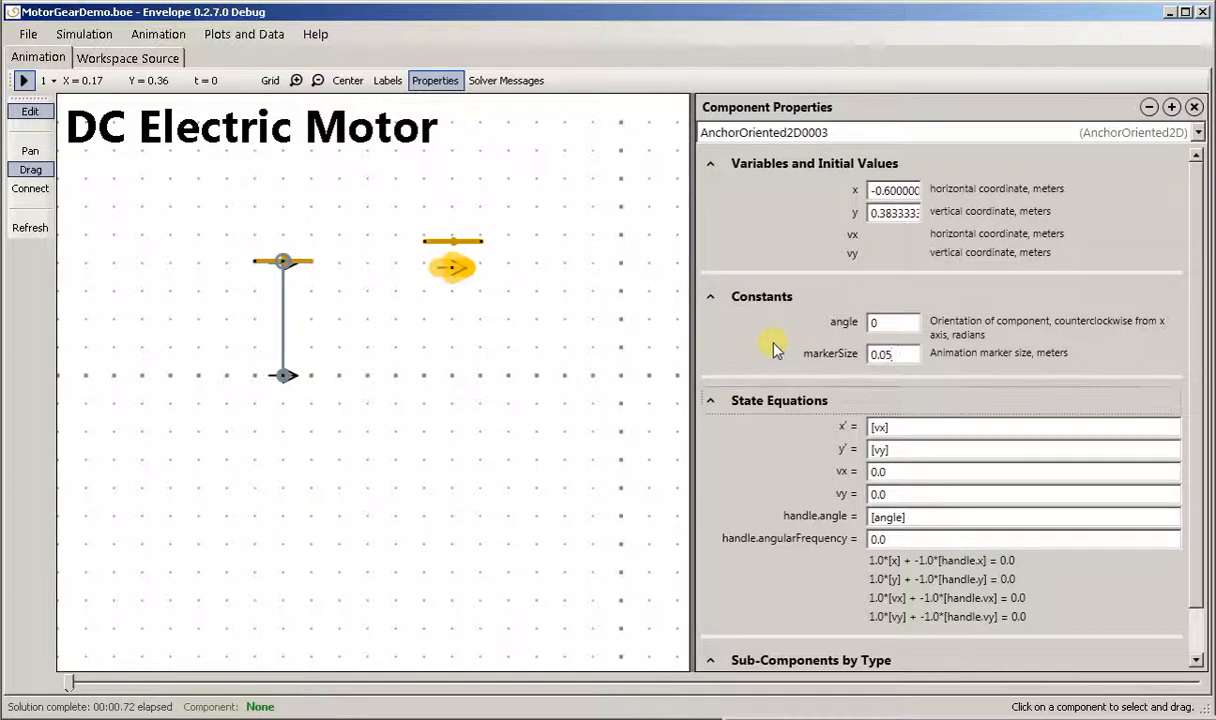
Step: Set the second rigid body's sAx0 to 0 so that its connector A sits at the center of mass
left_click(446, 245)
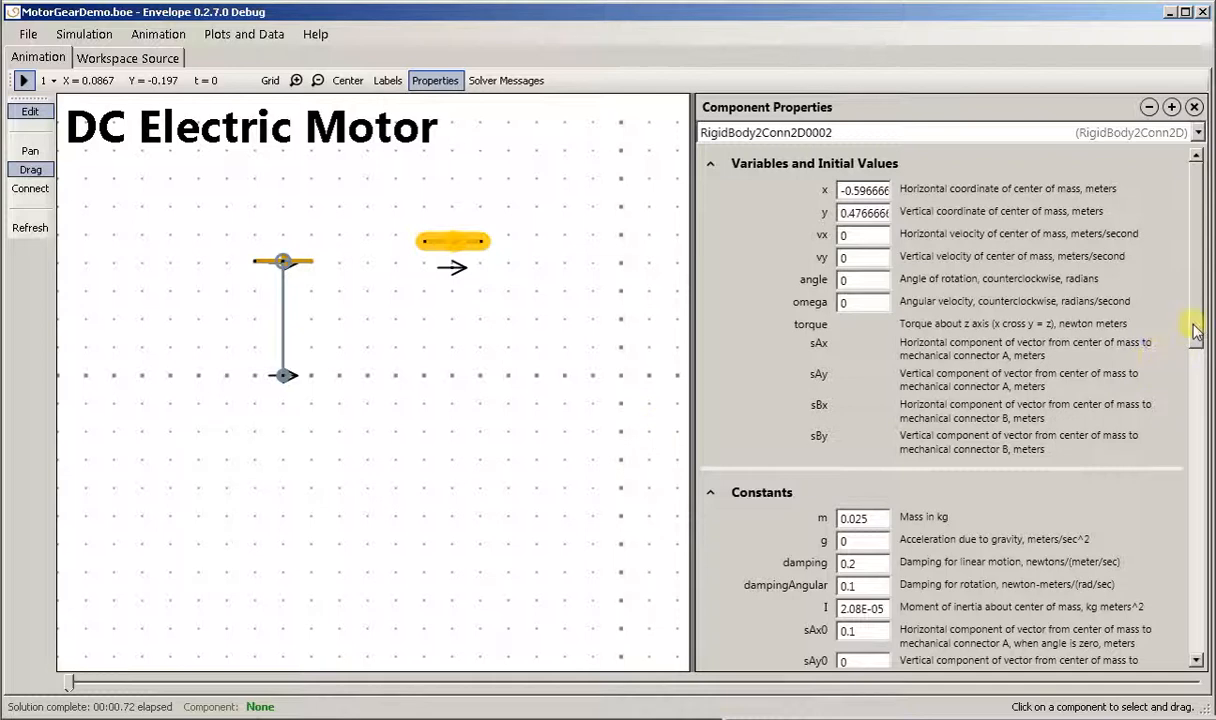
left_click_drag(1199, 343, 1201, 410)
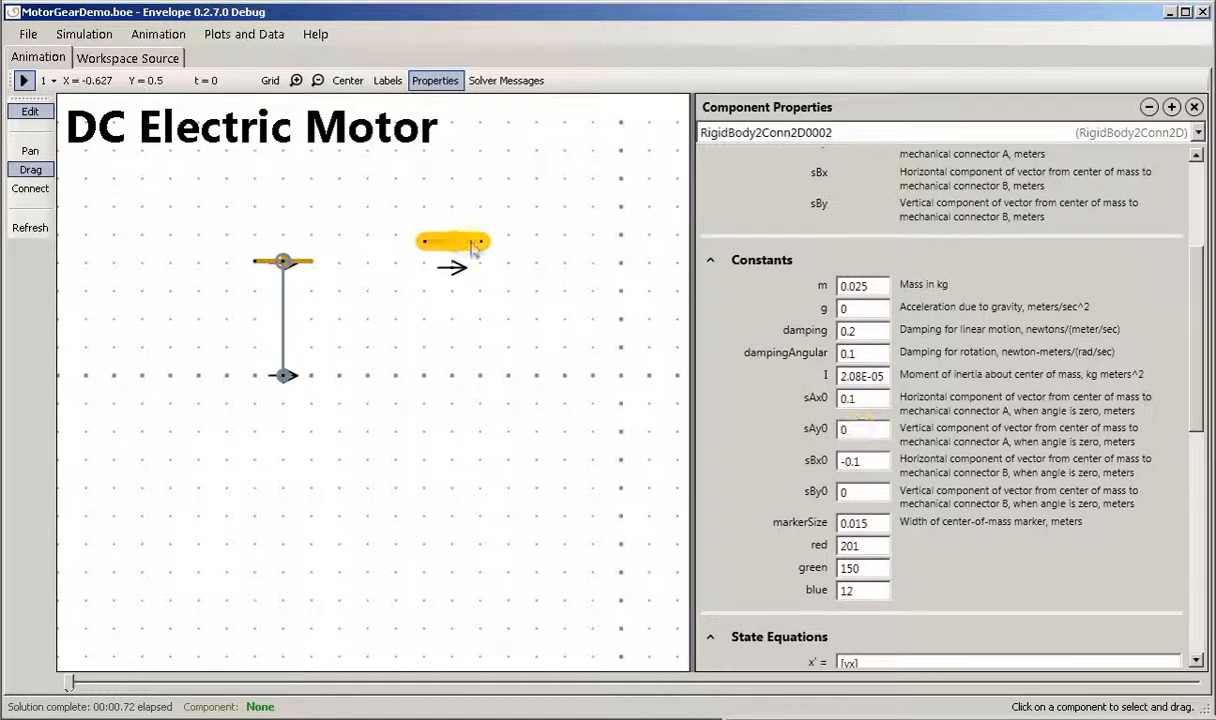
left_click_drag(862, 401, 812, 406)
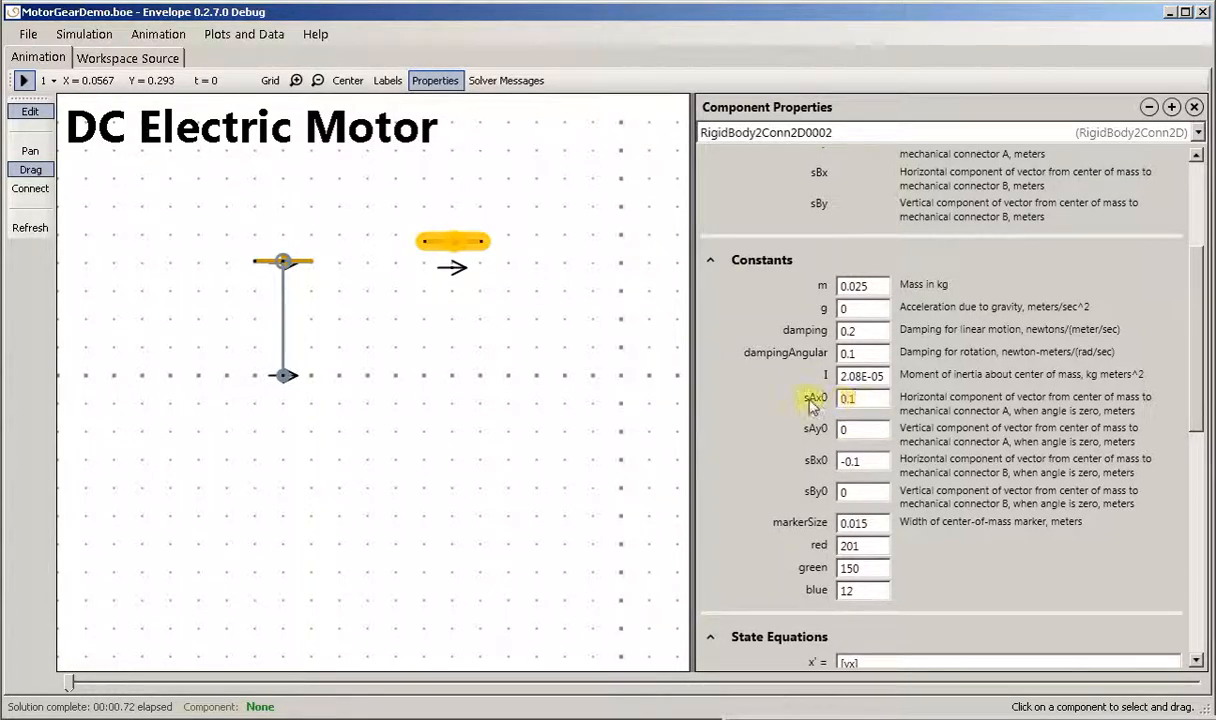
type("0")
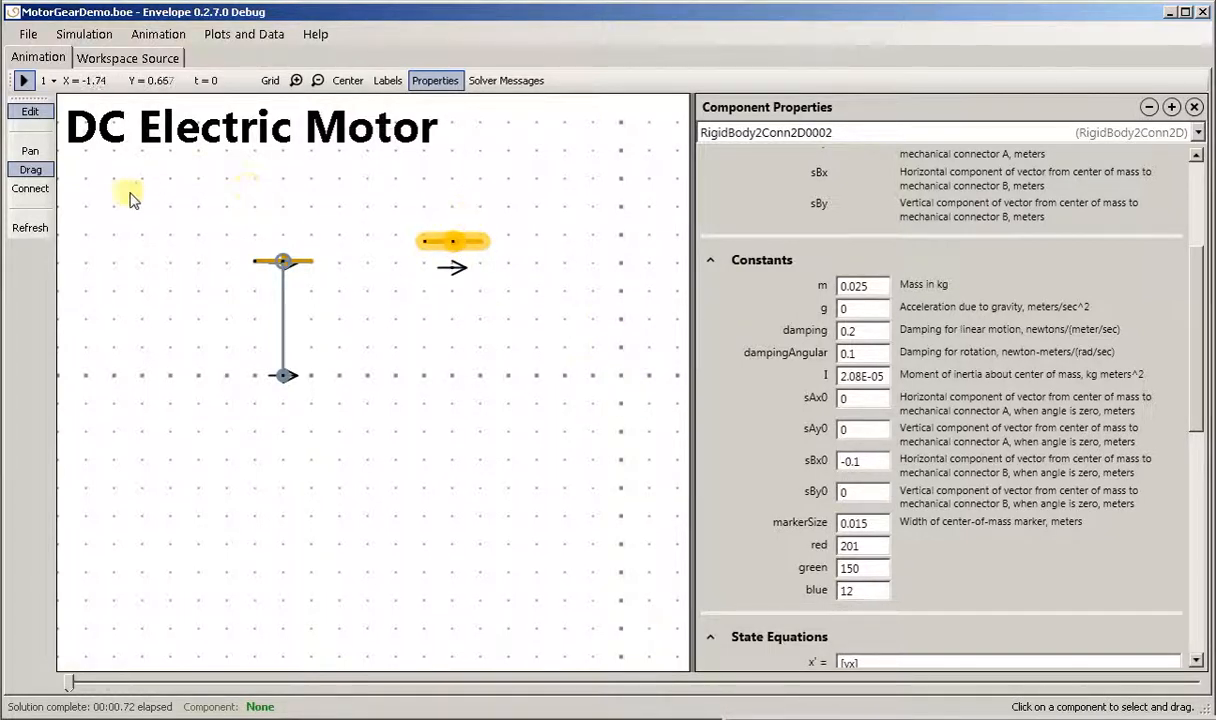
Step: Link the second rigid body's handleA to the new anchor using AxialSpring2D, with k = 100 and drawOffAxis = -0.005
left_click(50, 196)
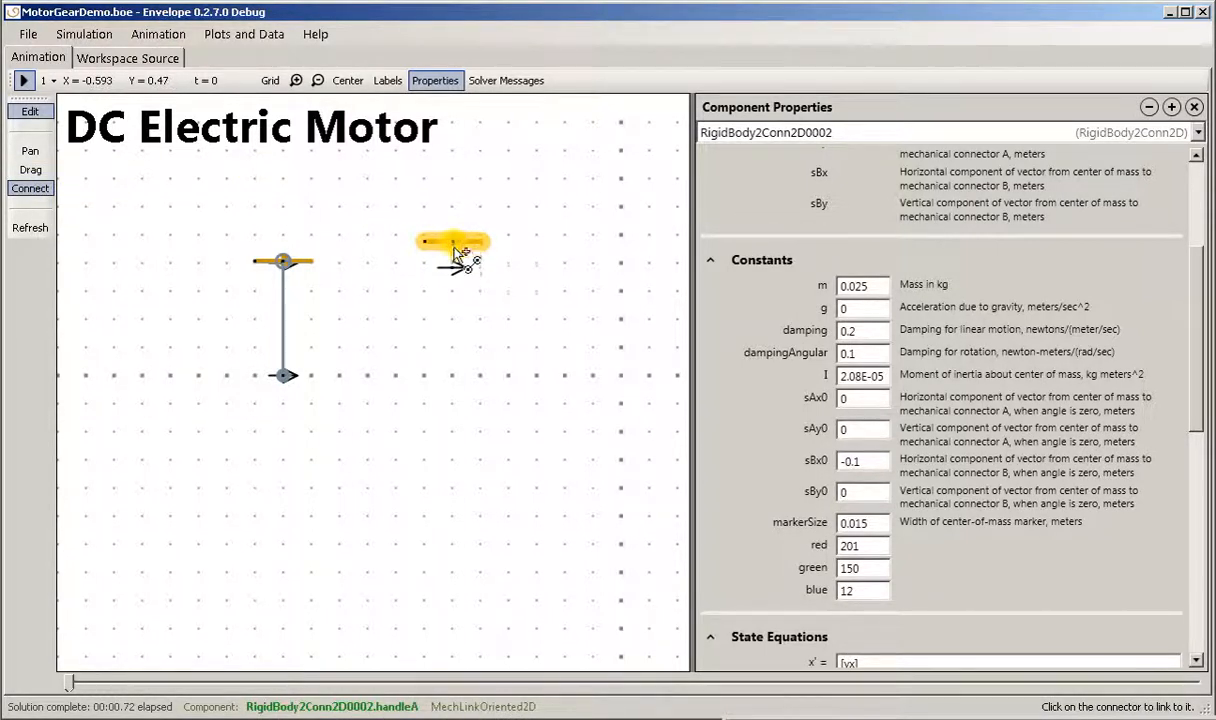
left_click(456, 272)
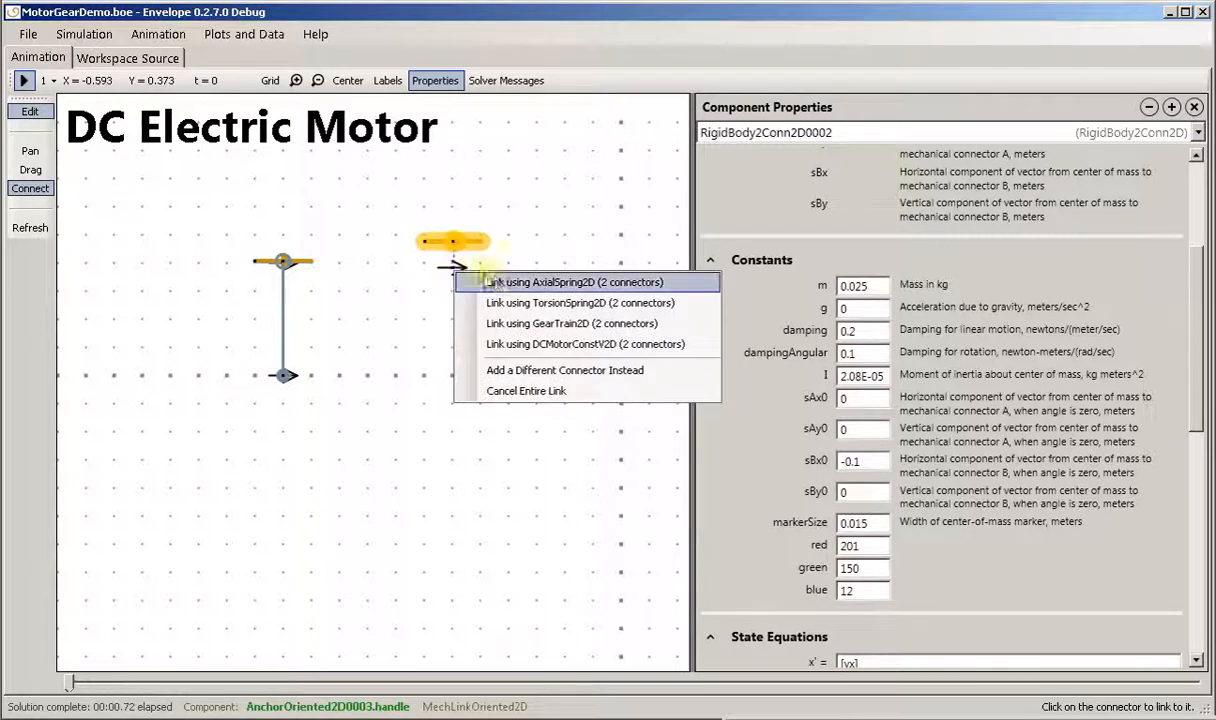
left_click(495, 279)
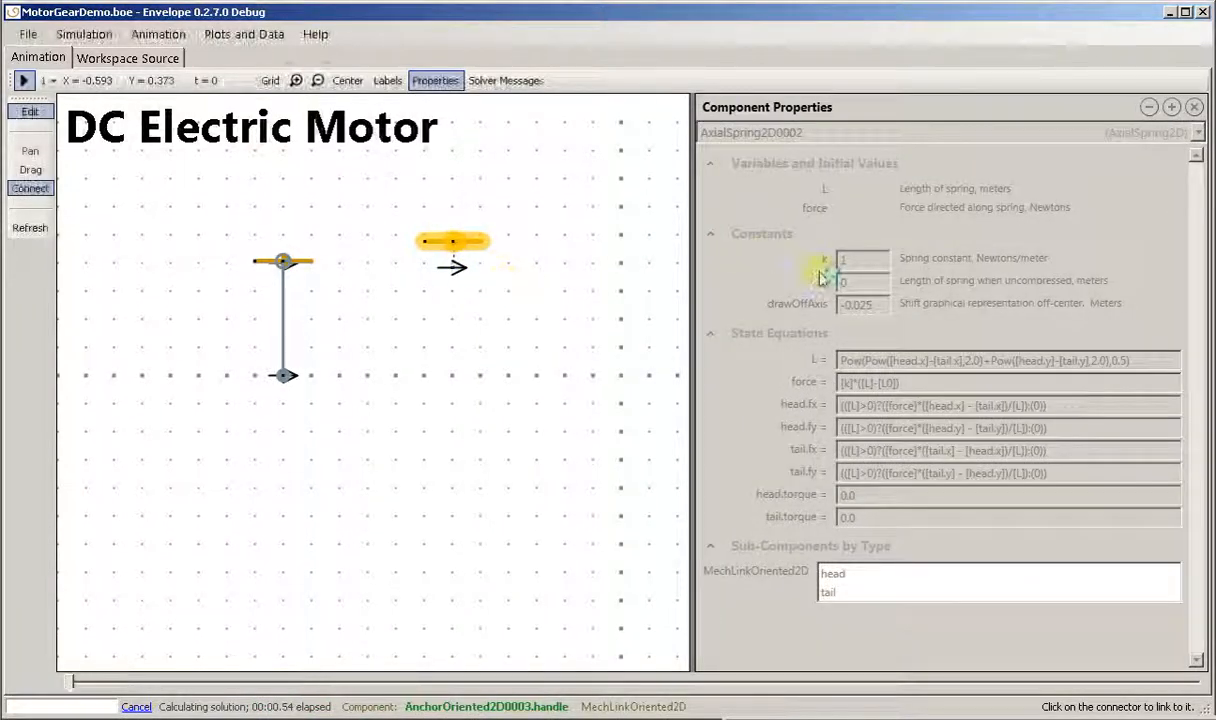
left_click(866, 268)
type("00")
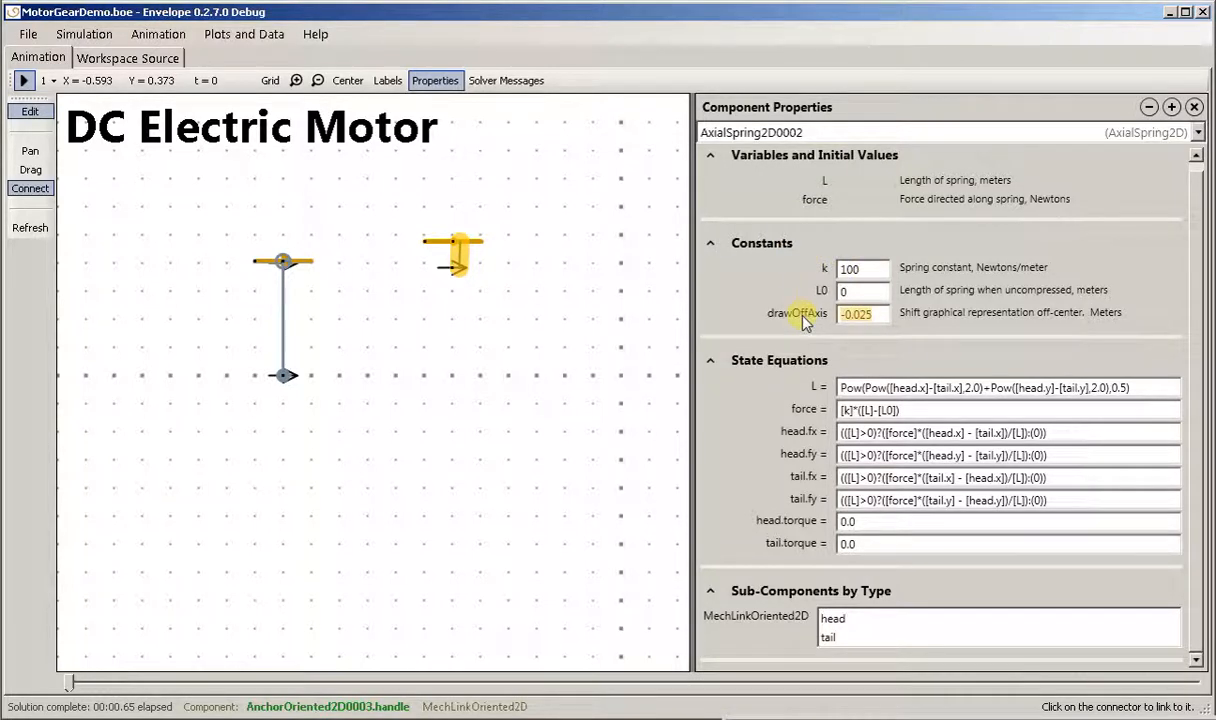
type("0")
type("5")
key("Tab")
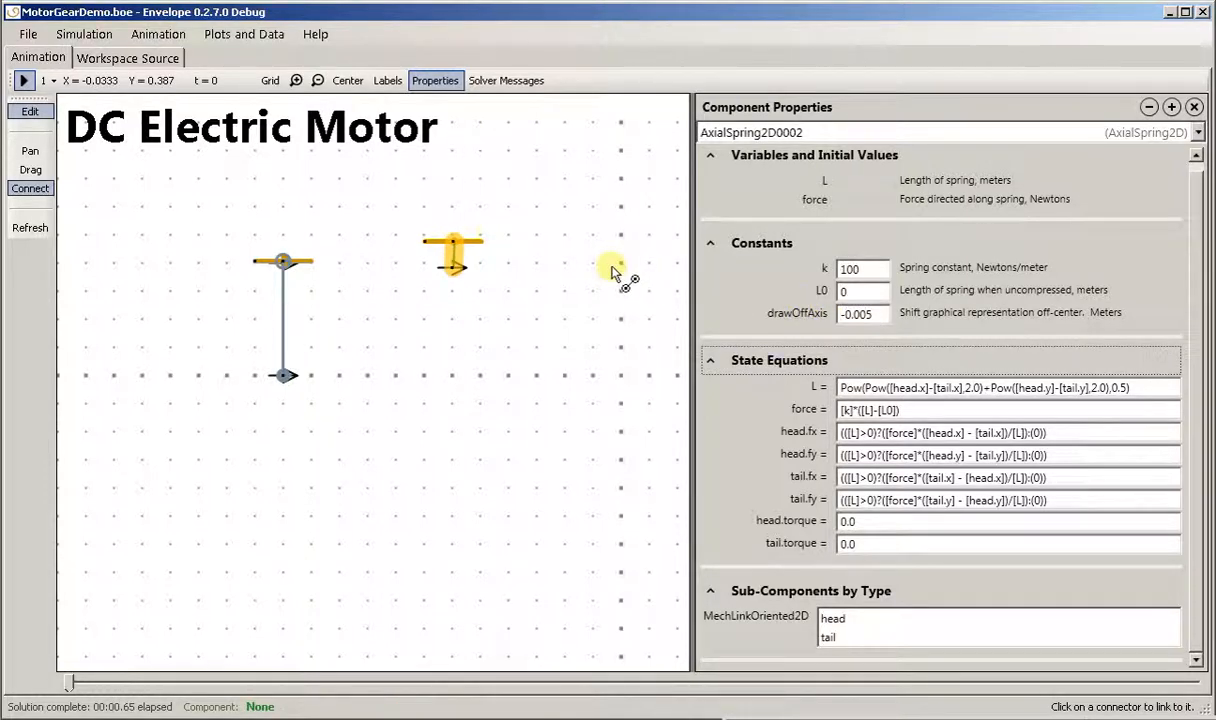
Step: Move the first rigid body up off its anchor and link its handleA to the second body's handleA with a GearTrain2D of kappa 1
left_click(30, 169)
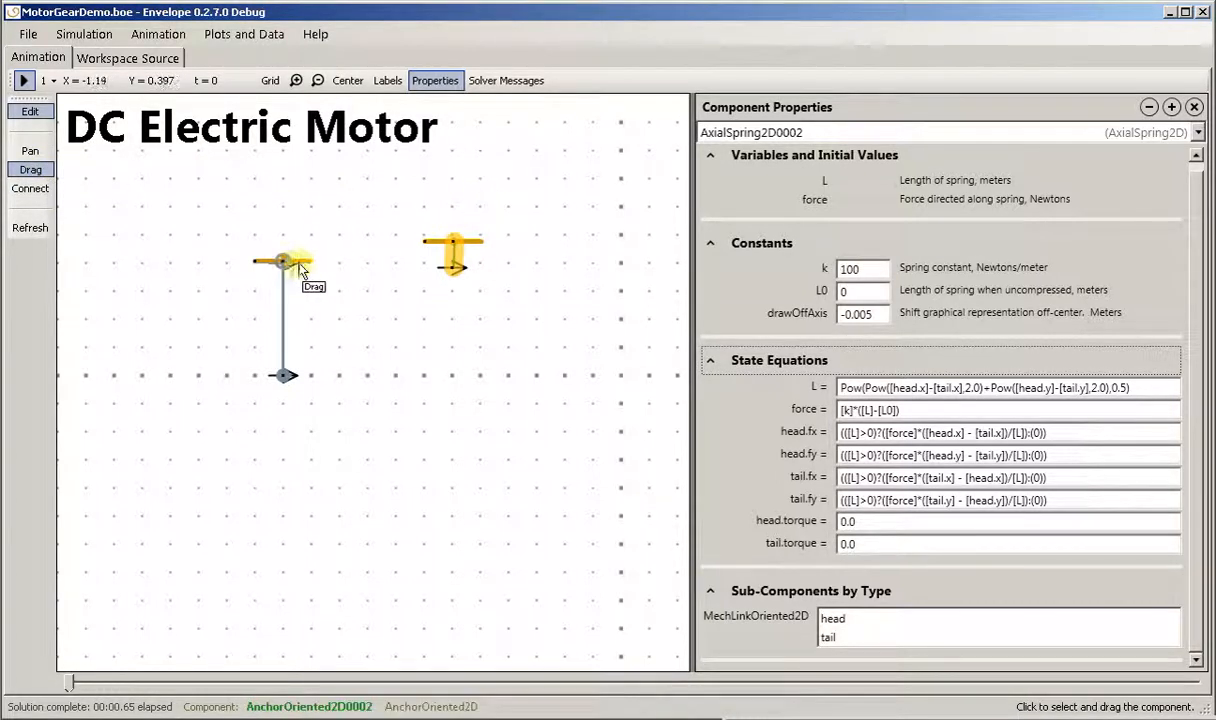
left_click_drag(301, 251, 299, 230)
left_click(30, 188)
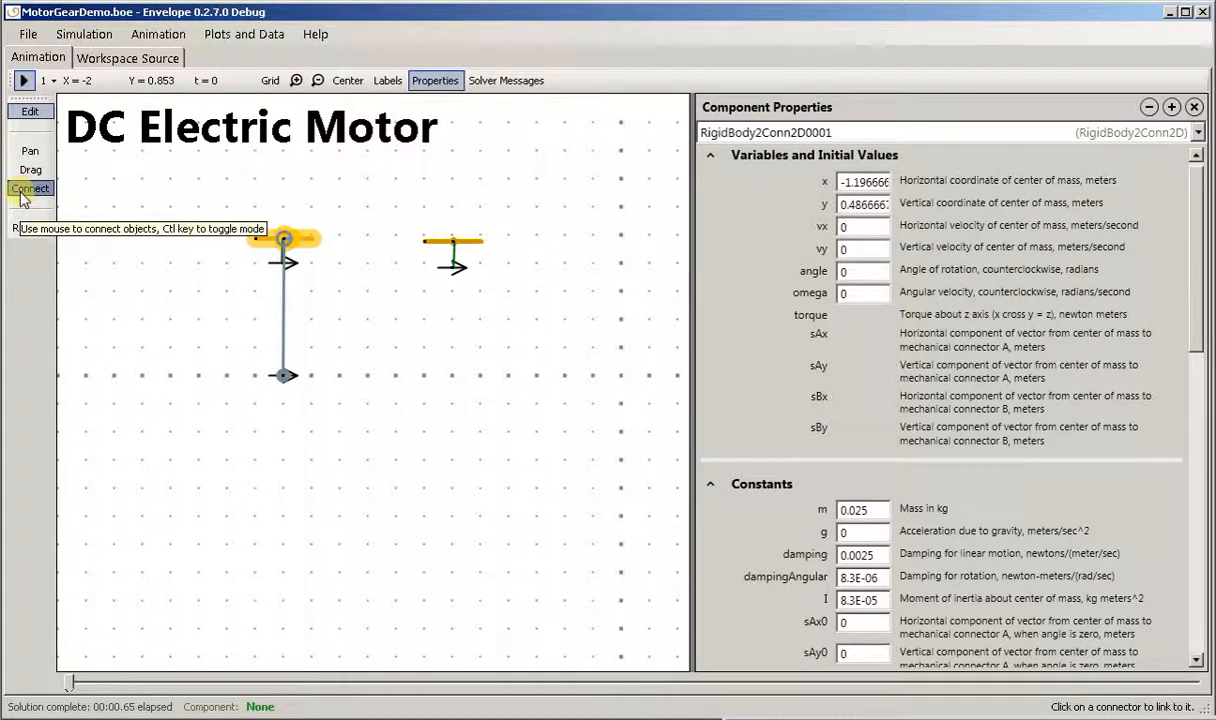
left_click(288, 241)
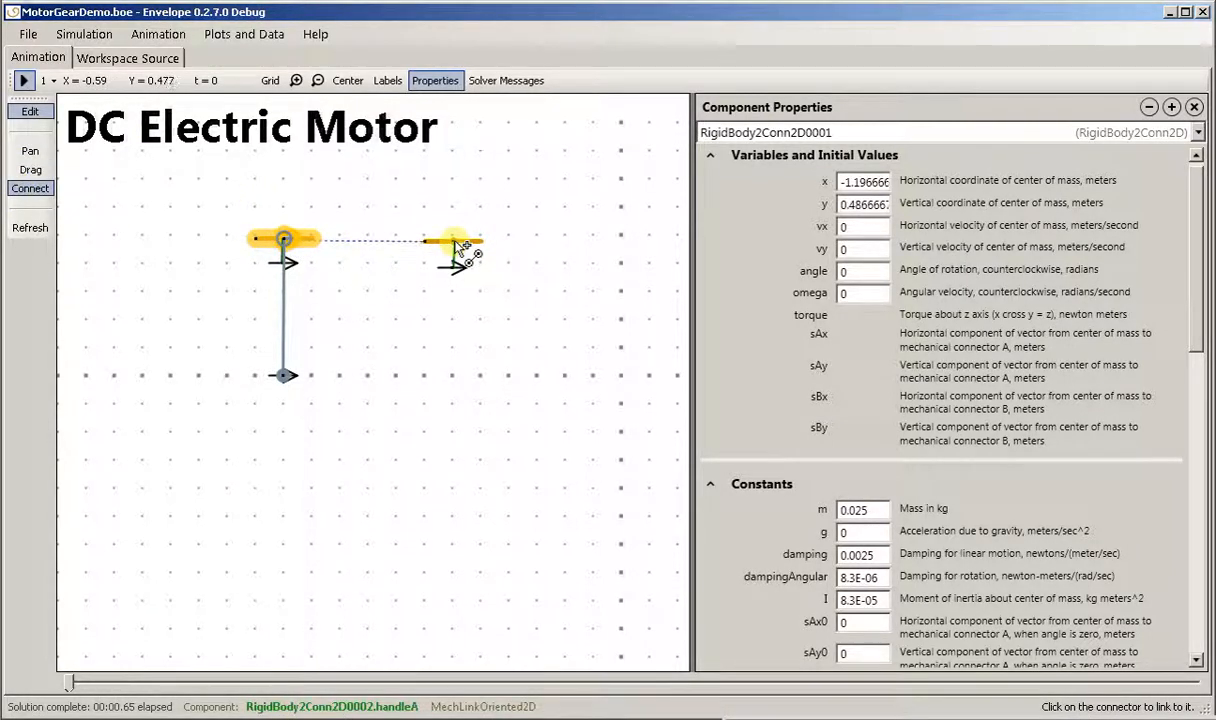
left_click(458, 245)
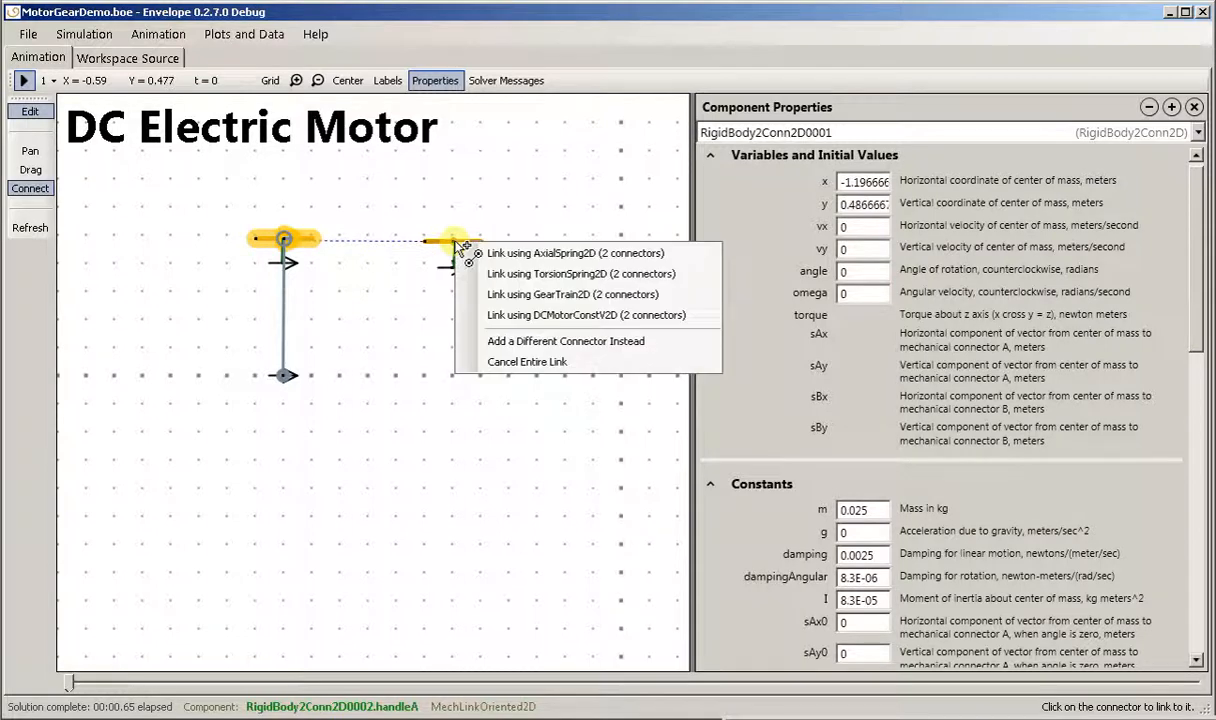
left_click(521, 294)
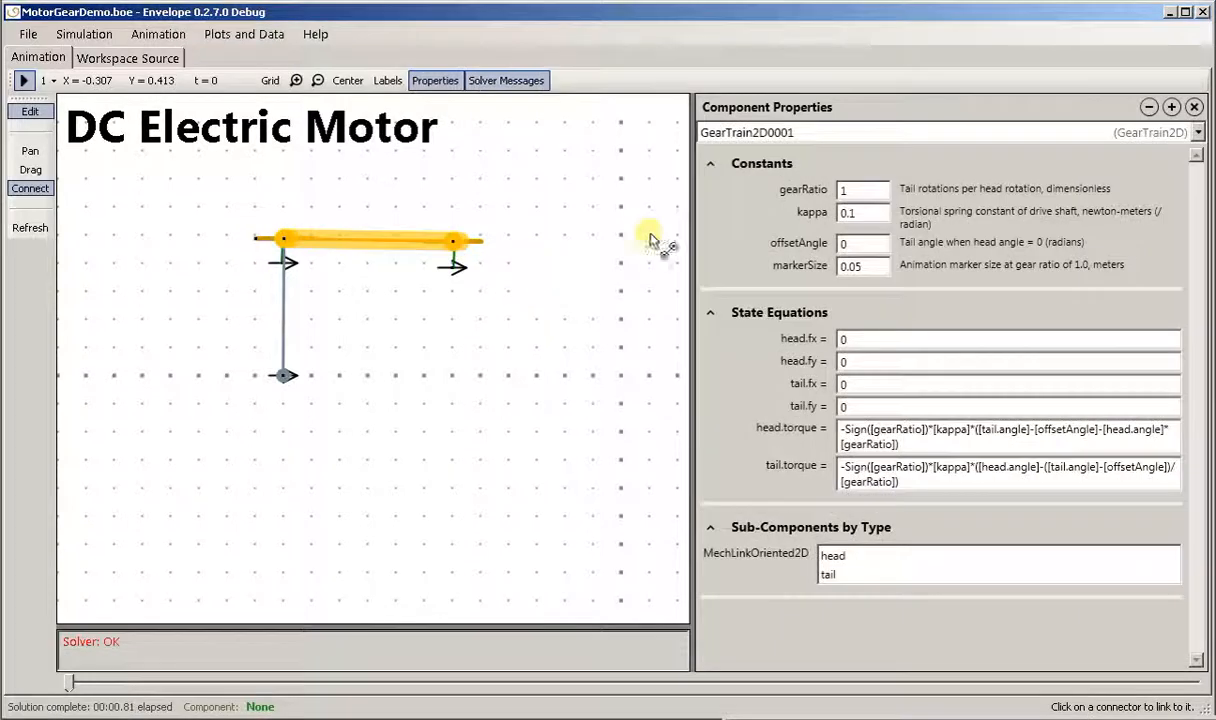
left_click_drag(877, 217, 804, 213)
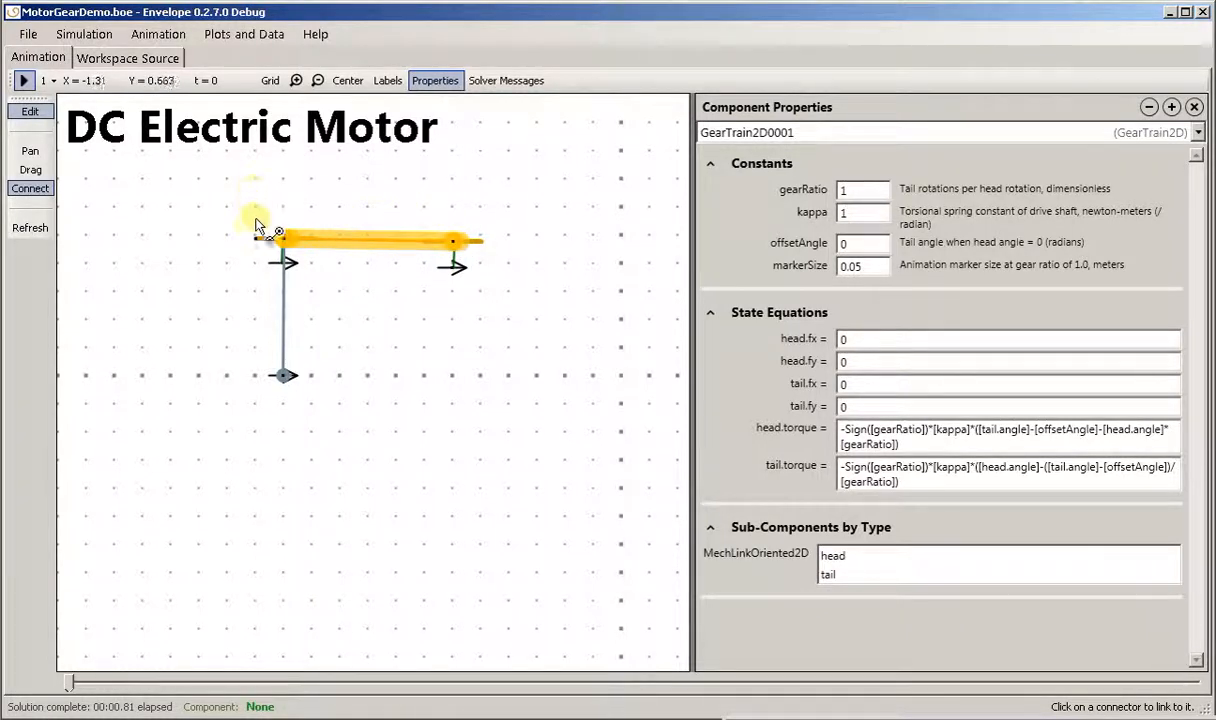
Step: Move both rigid bodies back onto their anchors, at y = 0.4 and about y = 0.383, and run the animation
left_click(31, 172)
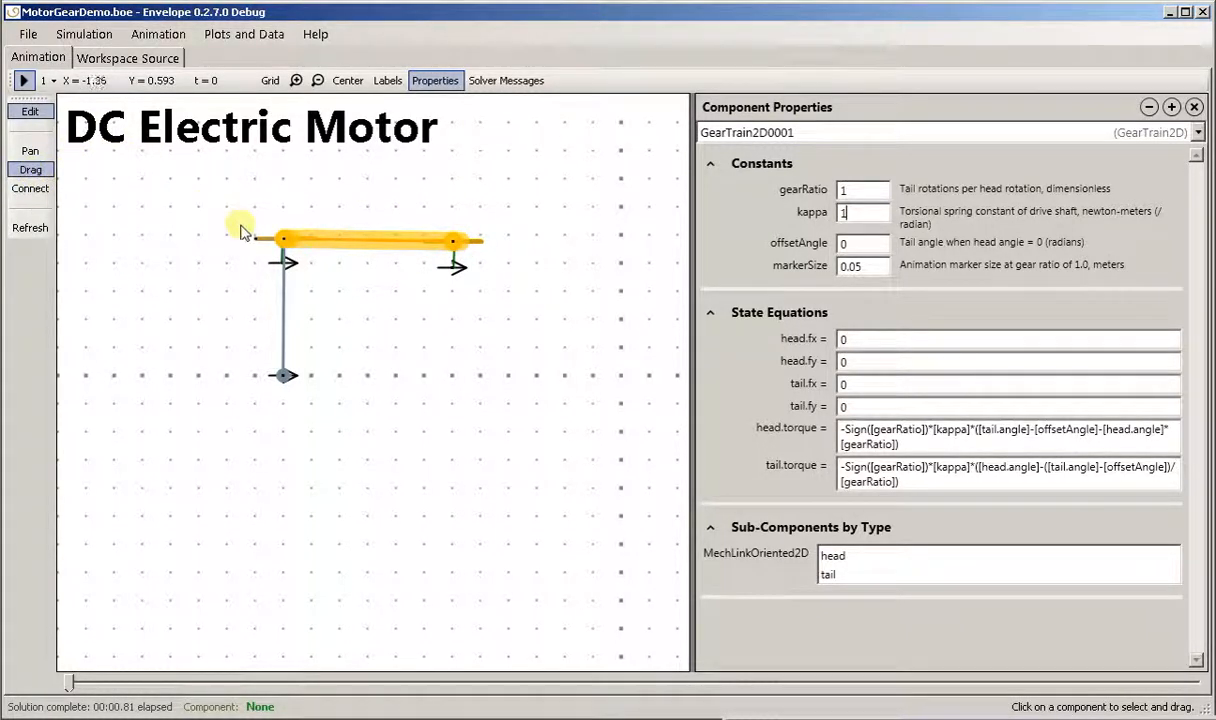
left_click_drag(266, 252, 266, 263)
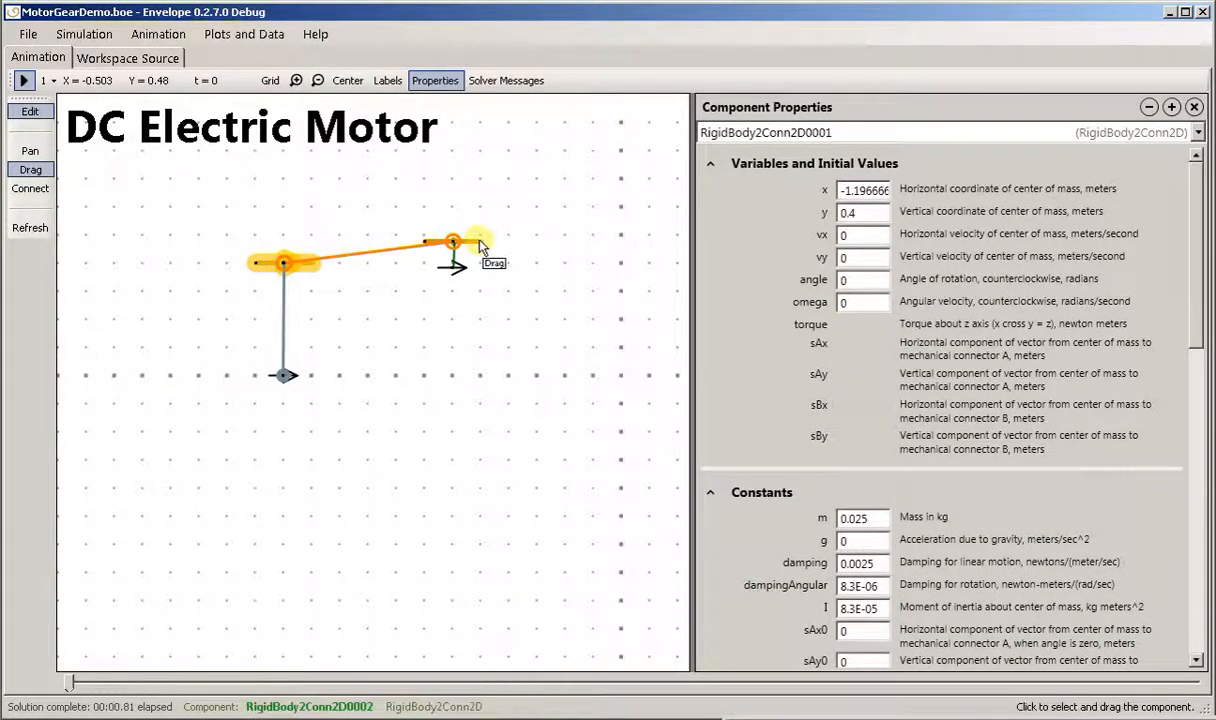
left_click_drag(479, 257, 484, 276)
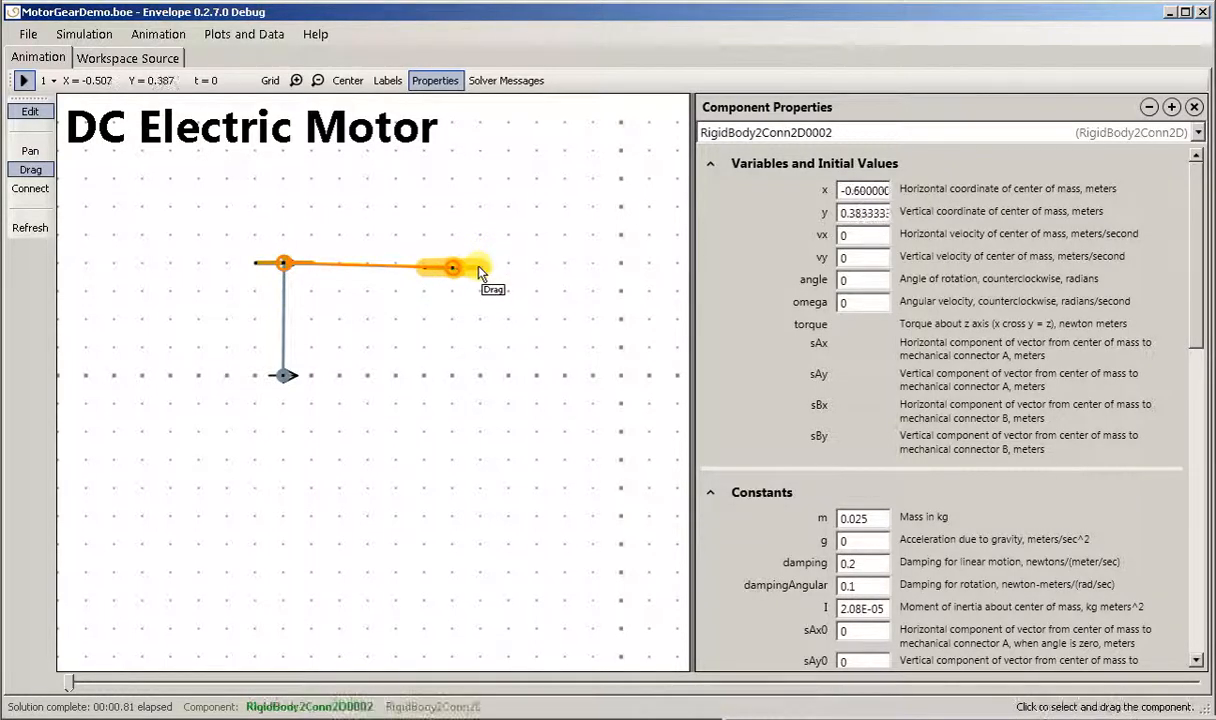
left_click(263, 264)
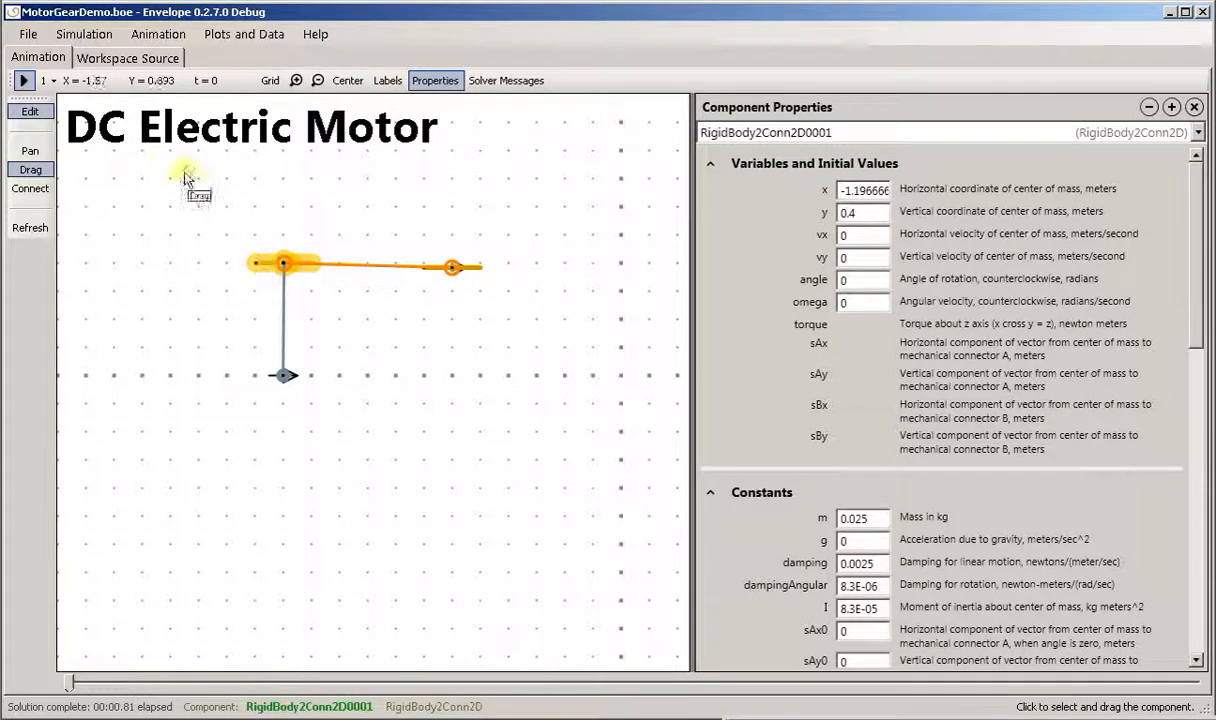
left_click(24, 80)
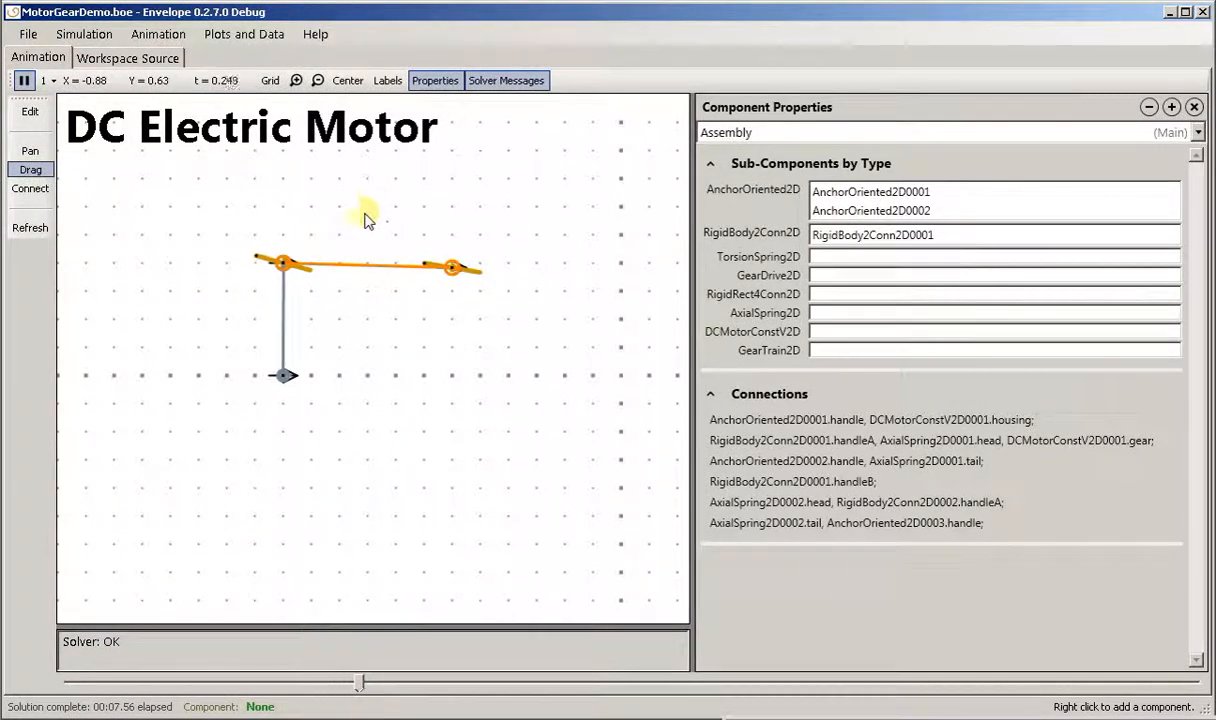
Step: Compare the damping and inertia constants of the two rigid bodies while the animation runs
left_click(474, 281)
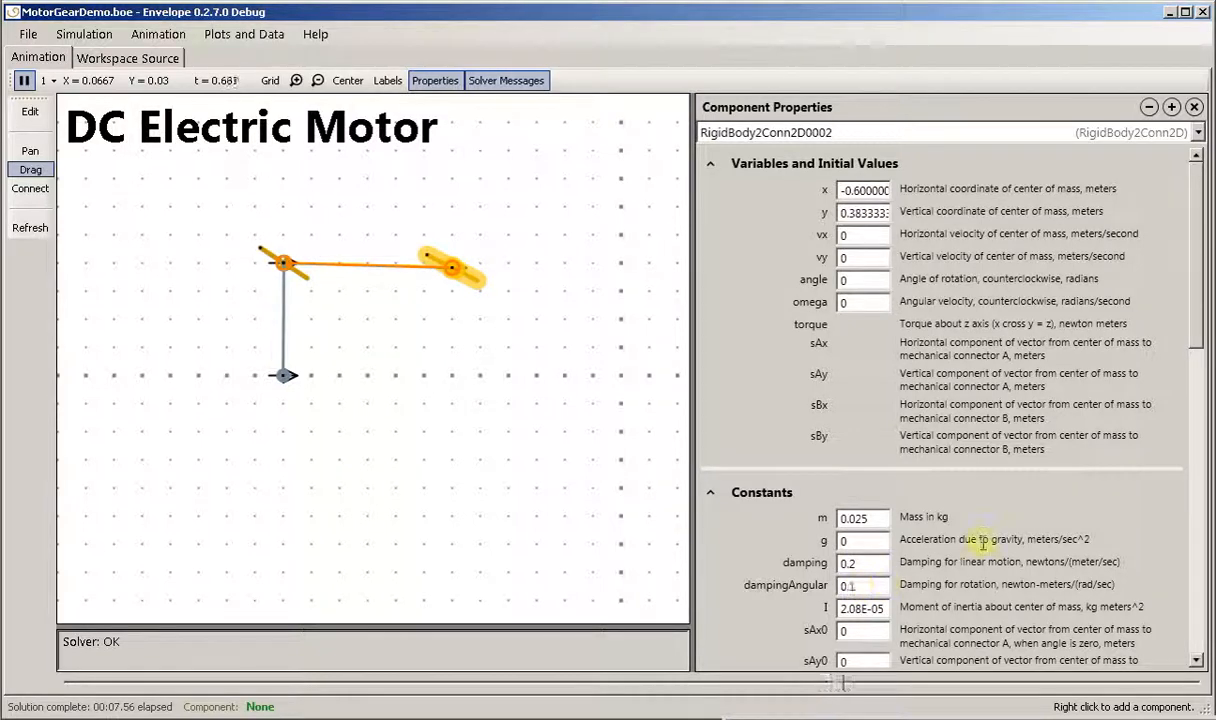
scroll(1200, 342, "down", 1)
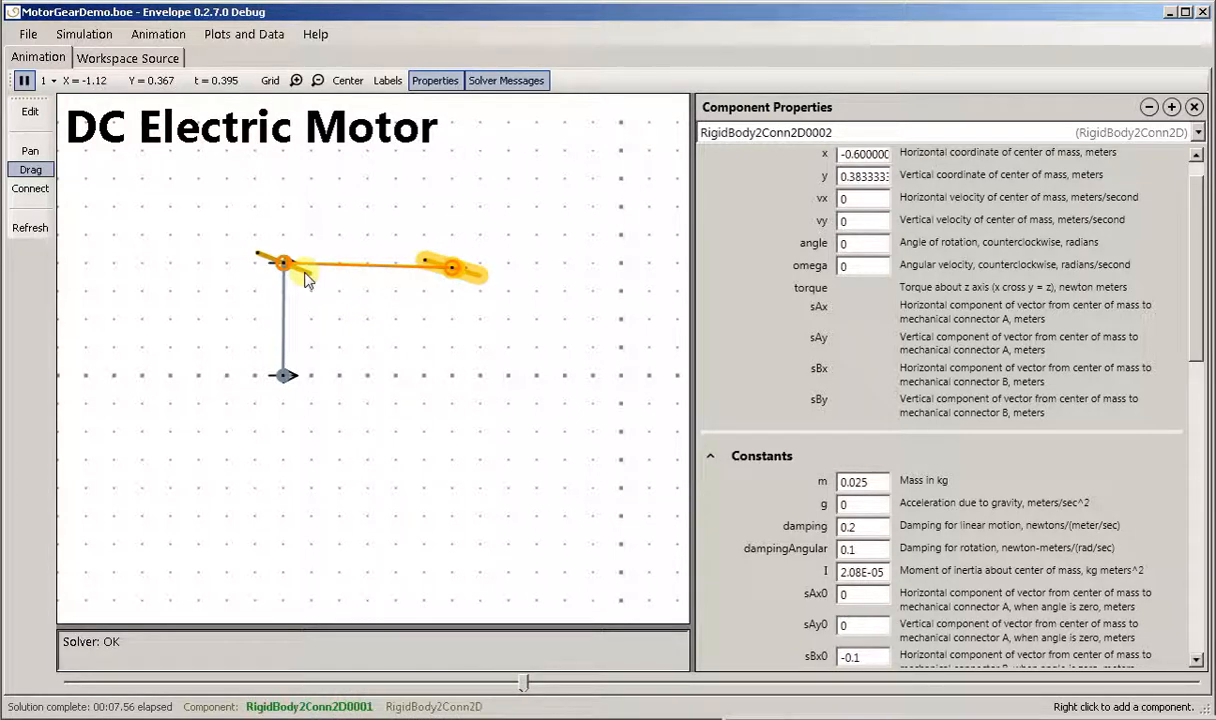
left_click(306, 282)
left_click(309, 279)
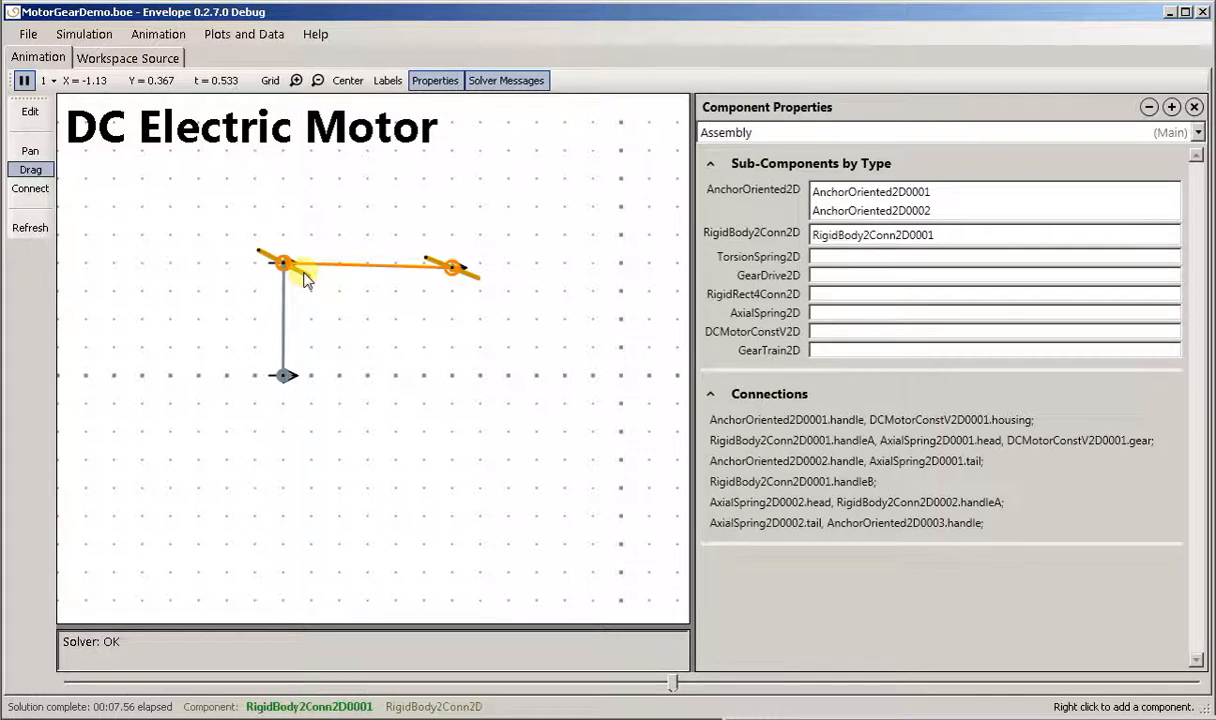
left_click(306, 282)
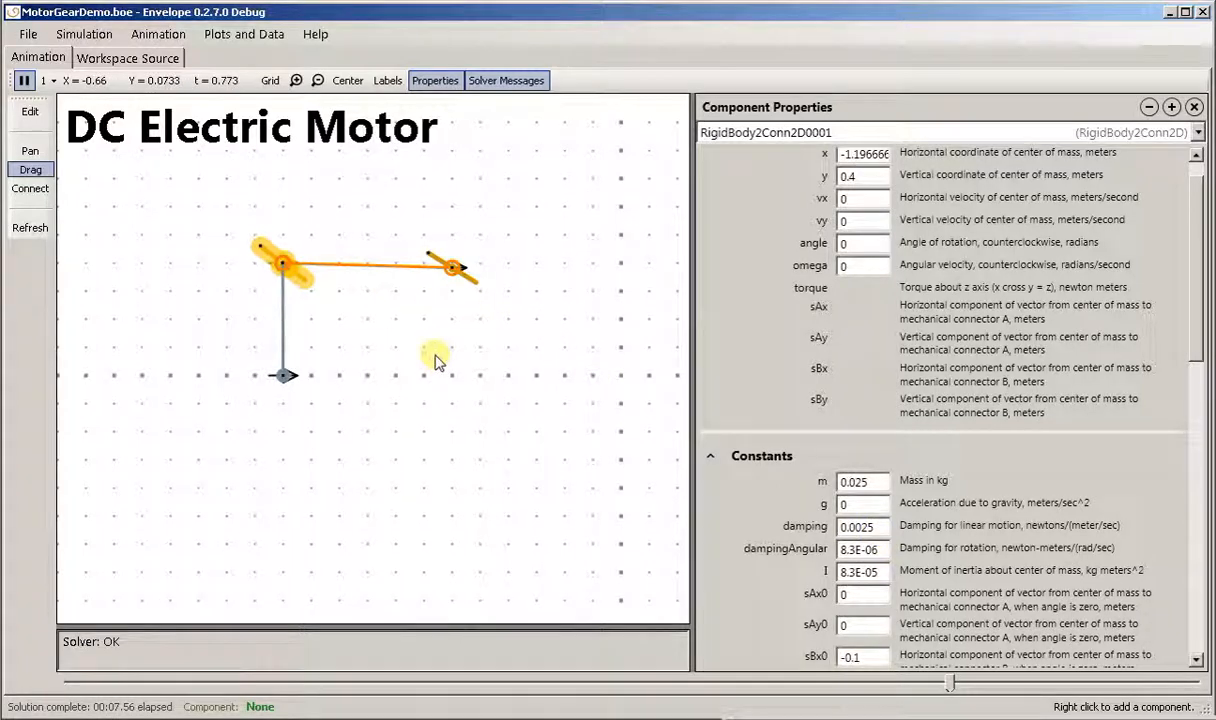
left_click(400, 335)
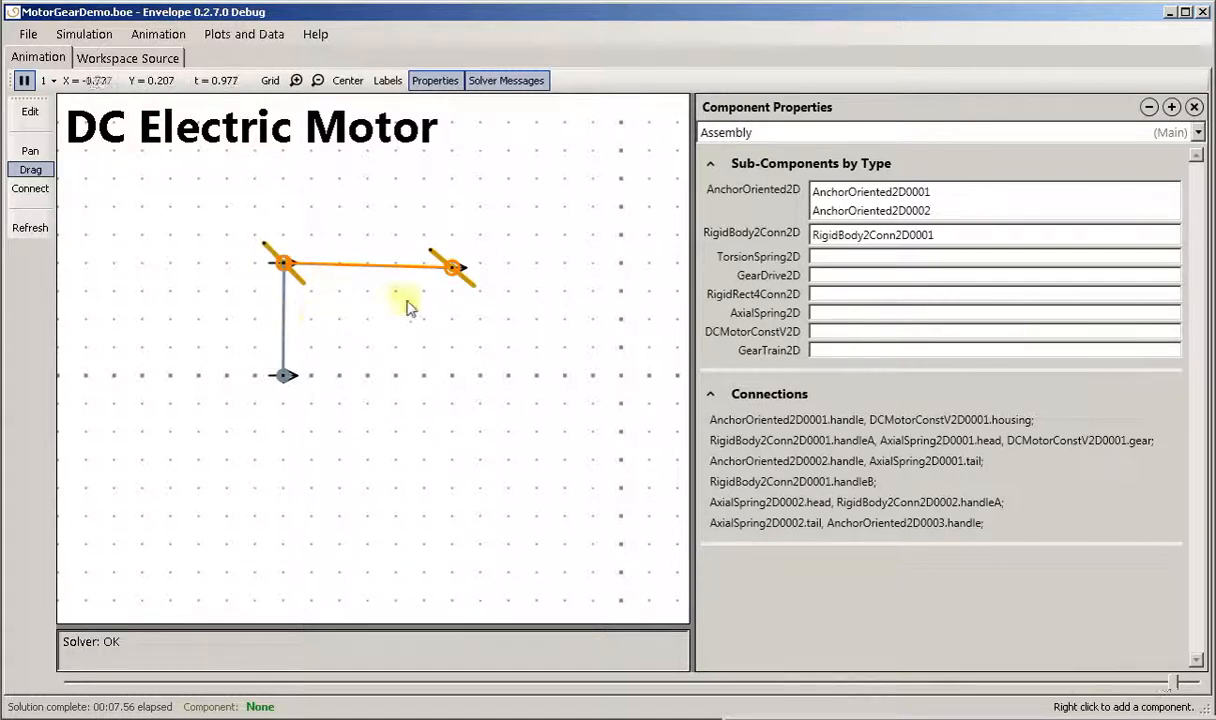
Step: Set damping to 0.0025 and dampingAngular to 8.3E-06 for both rigid bodies together and rerun the animation
left_click(477, 284)
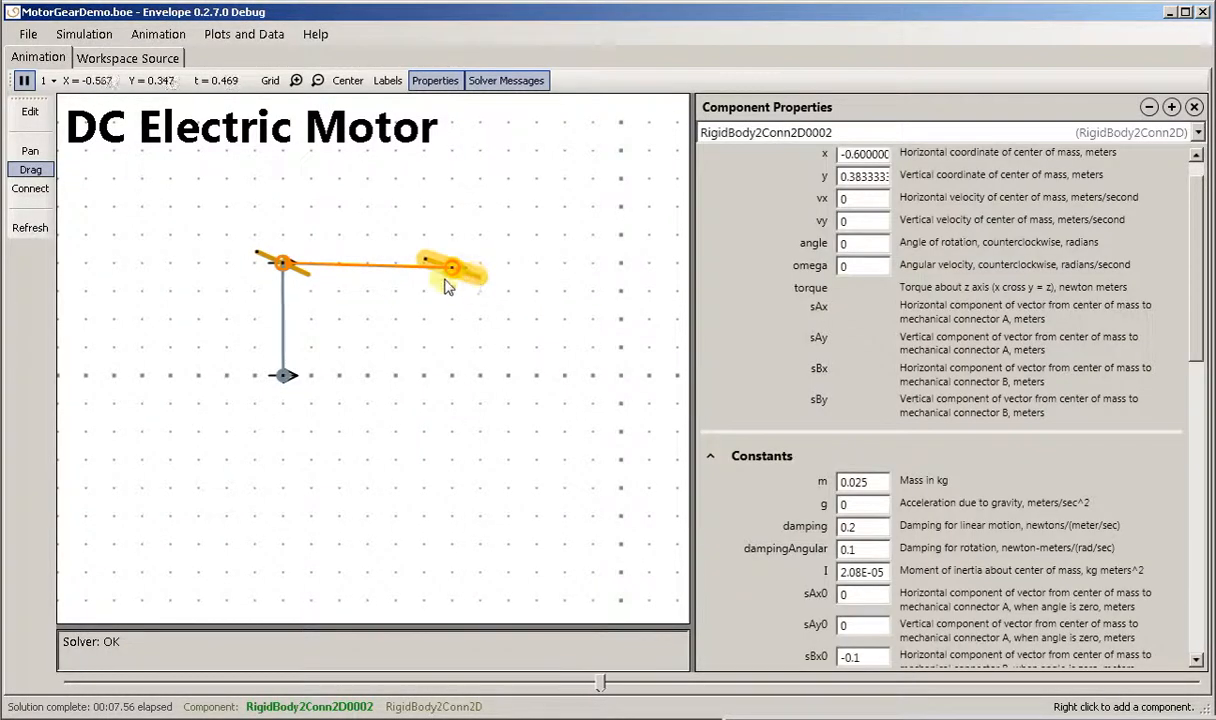
left_click(305, 281)
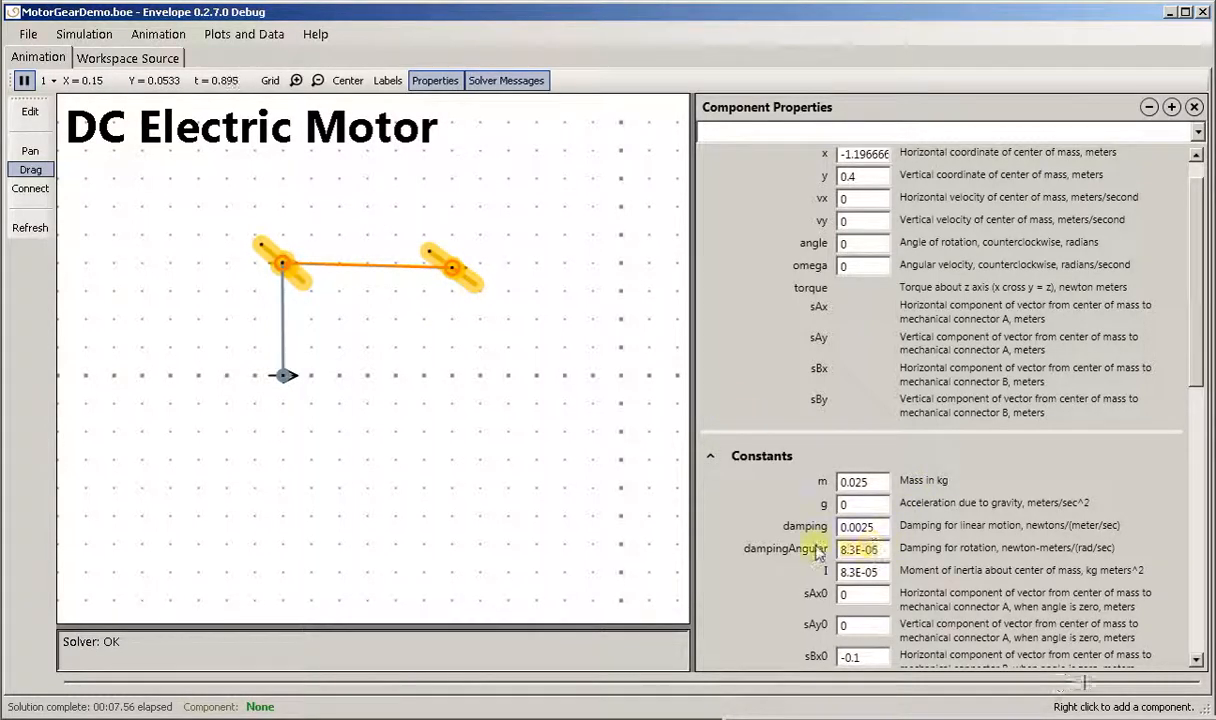
type("8.3e")
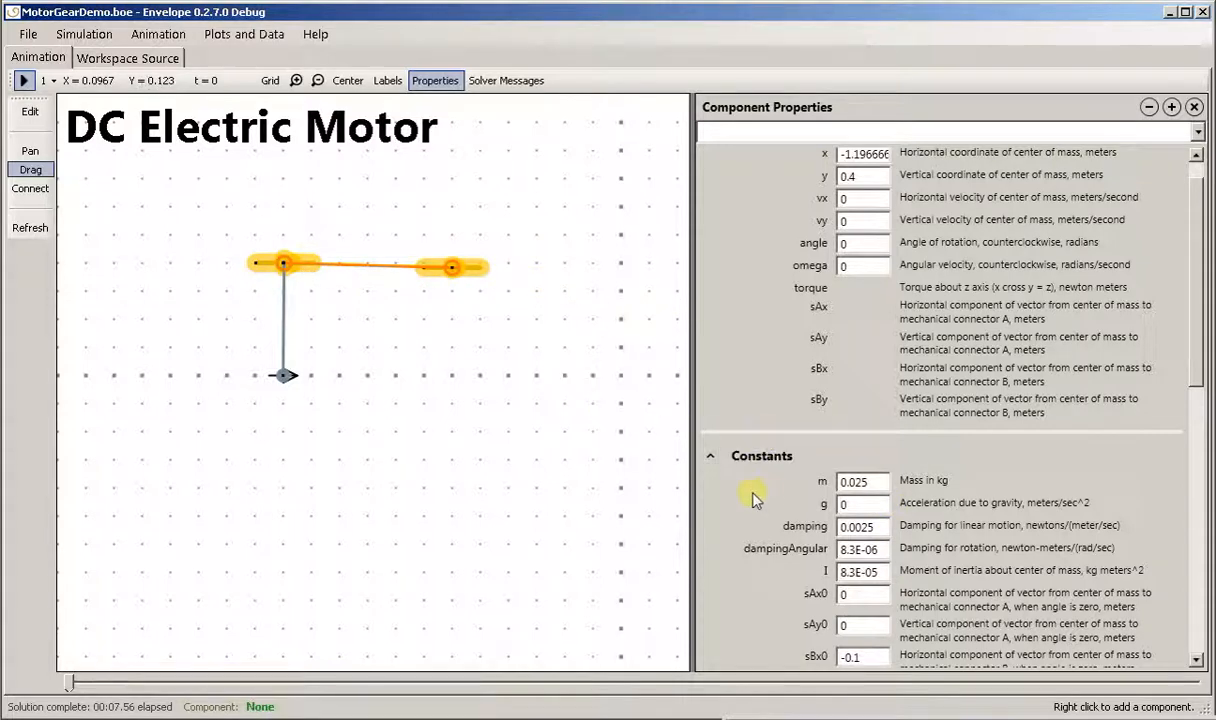
double_click(876, 527)
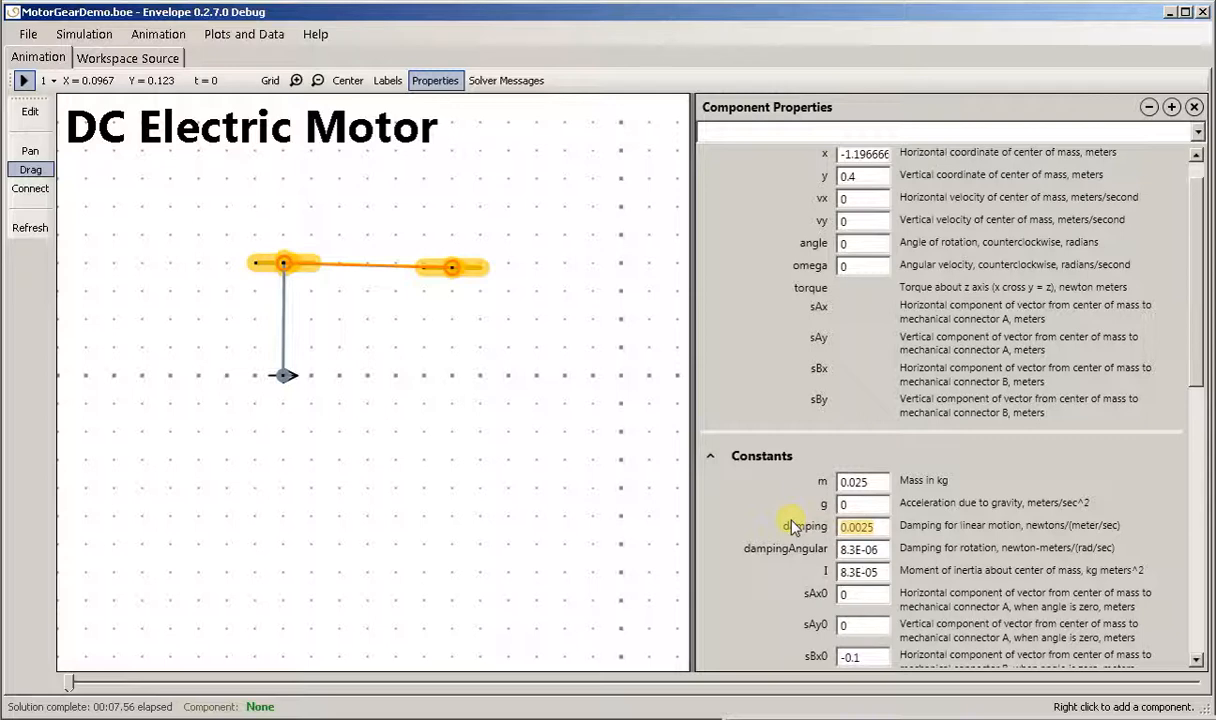
type("0")
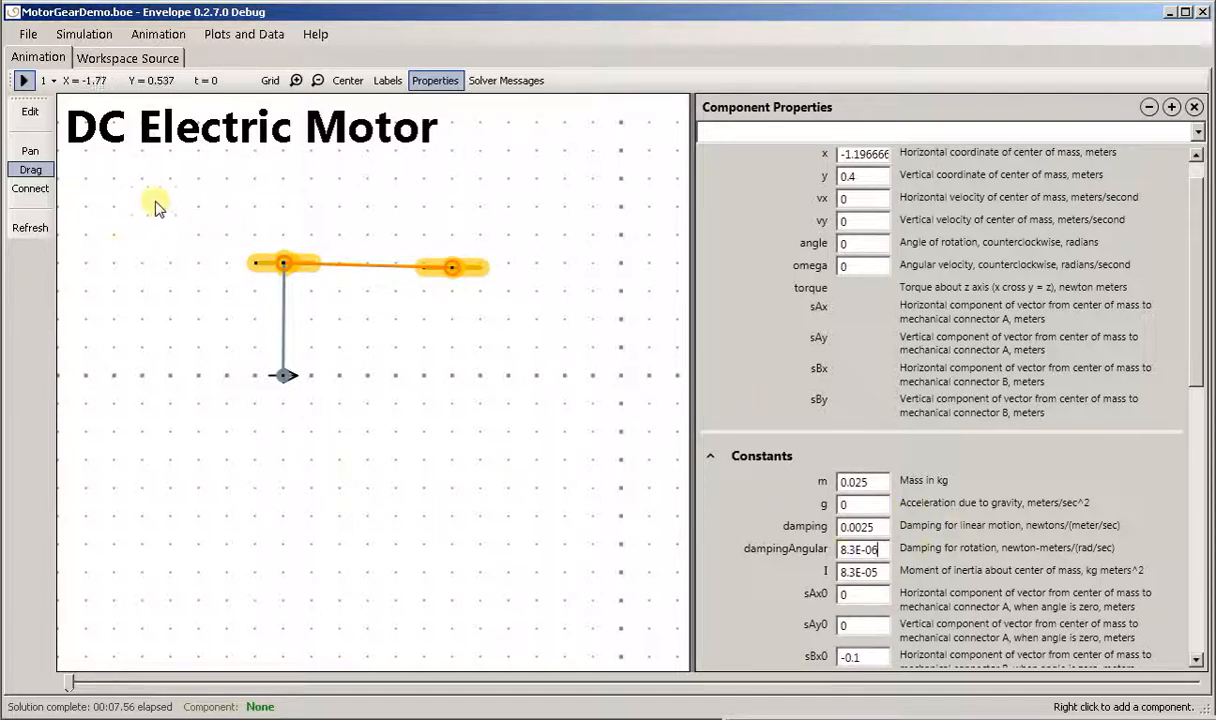
left_click(23, 81)
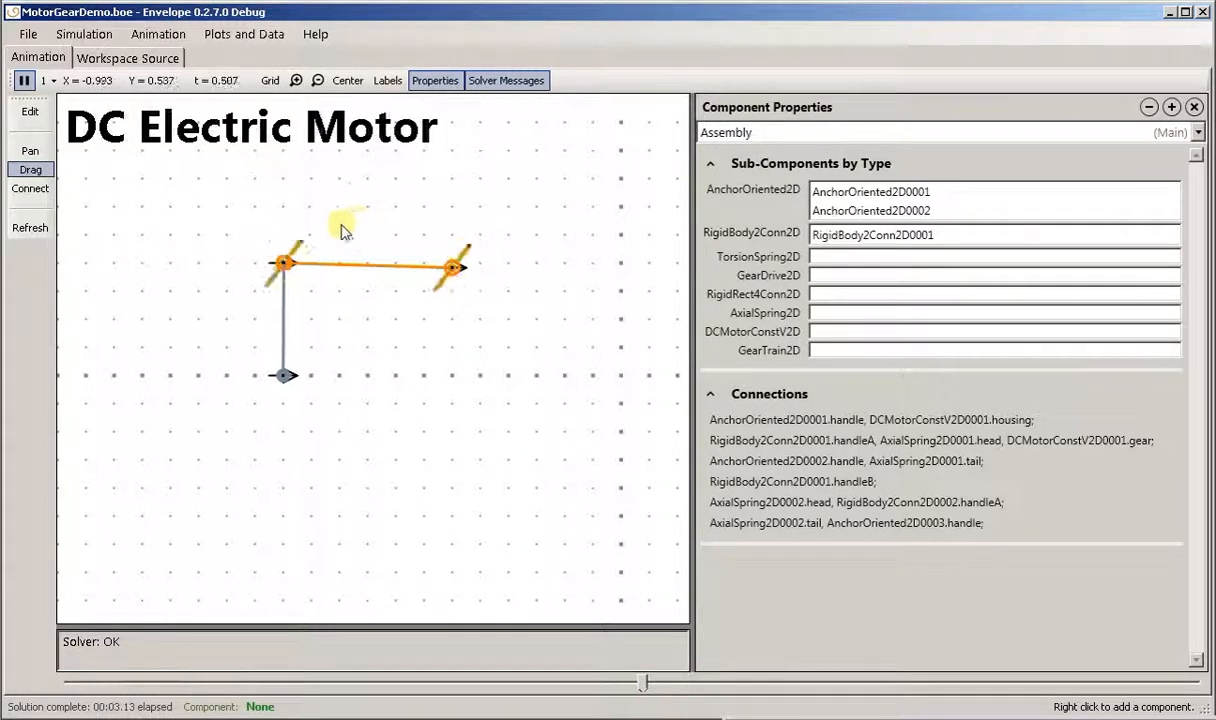
Step: Inspect the constants and state equations of the gear train linking the two rigid bodies while the animation runs
left_click(389, 265)
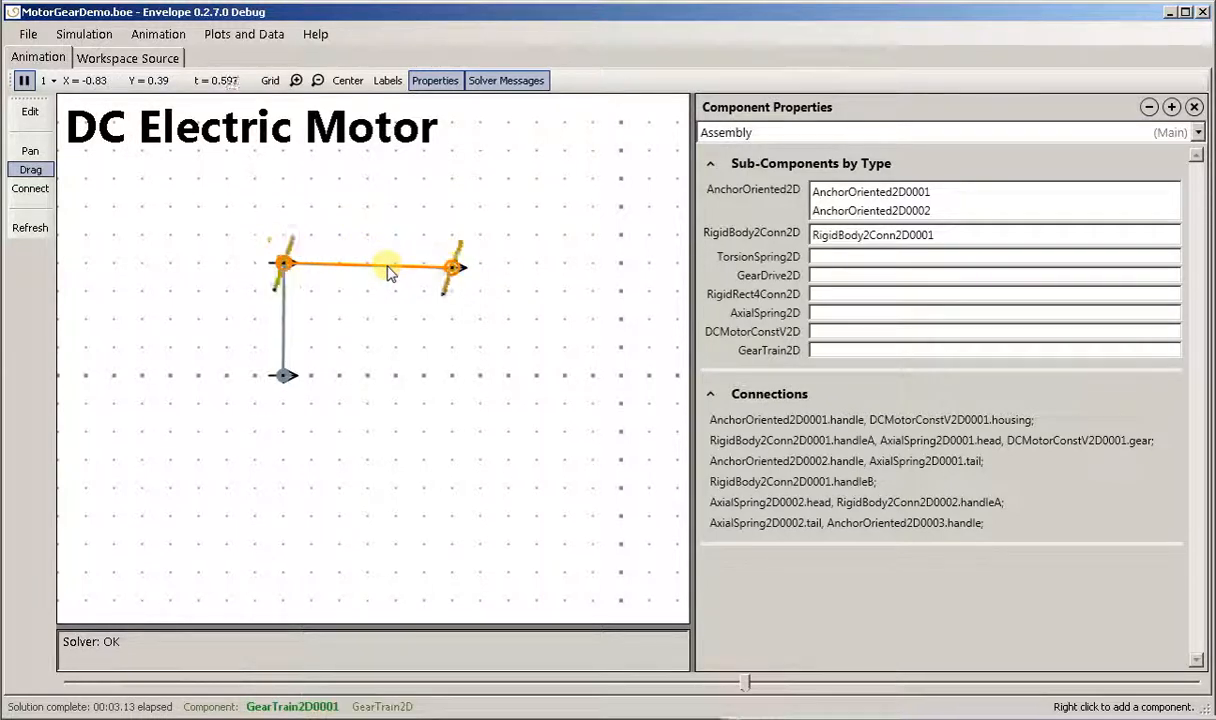
left_click(316, 220)
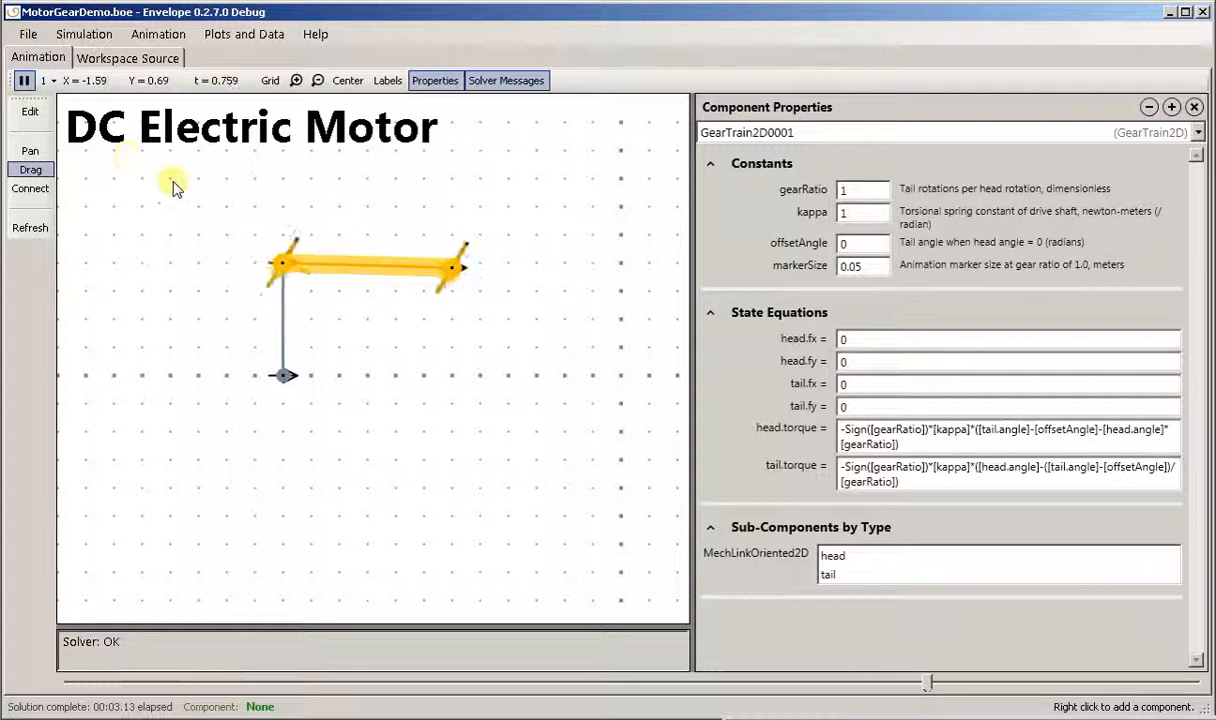
Step: Return the system to edit mode and set the DC motor's voltage constant to 10 volts
left_click(30, 111)
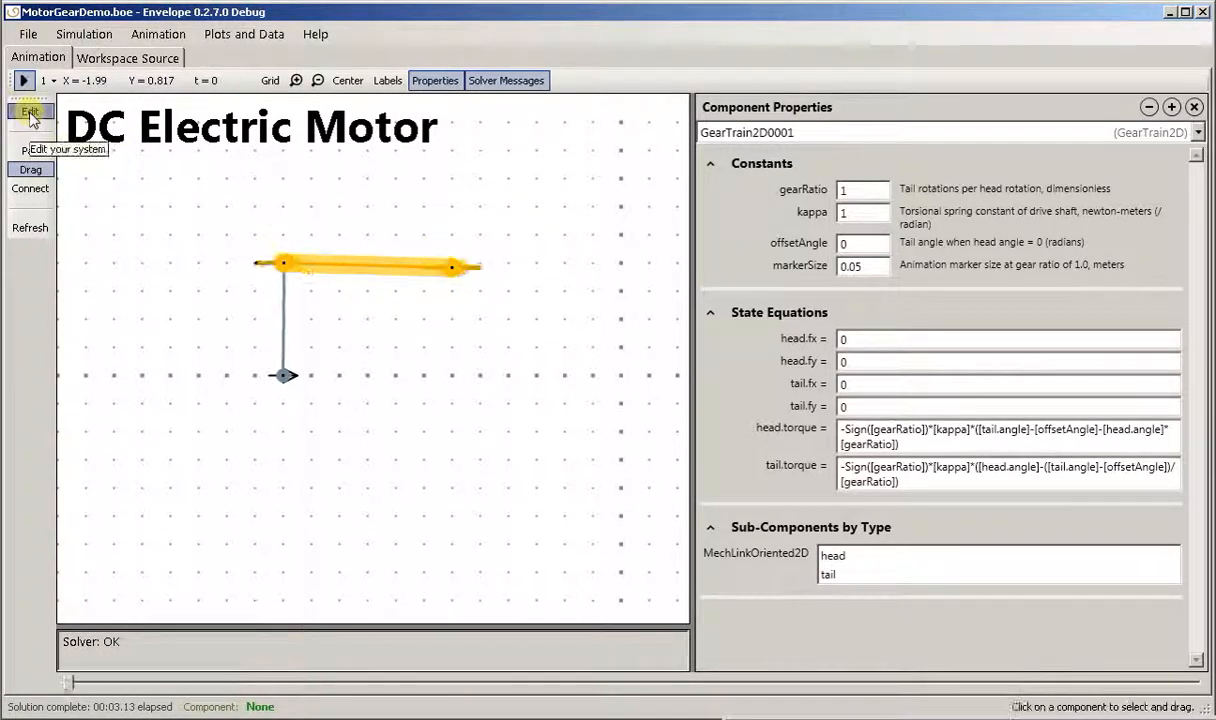
left_click(481, 272)
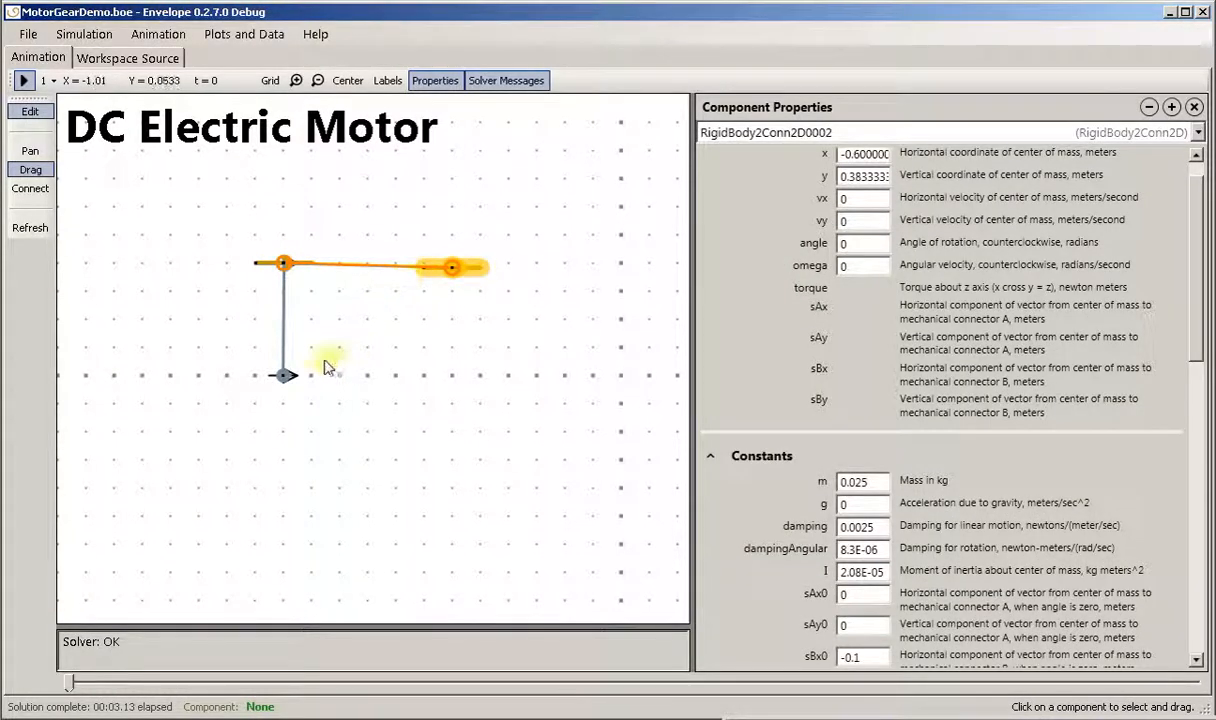
left_click(283, 355)
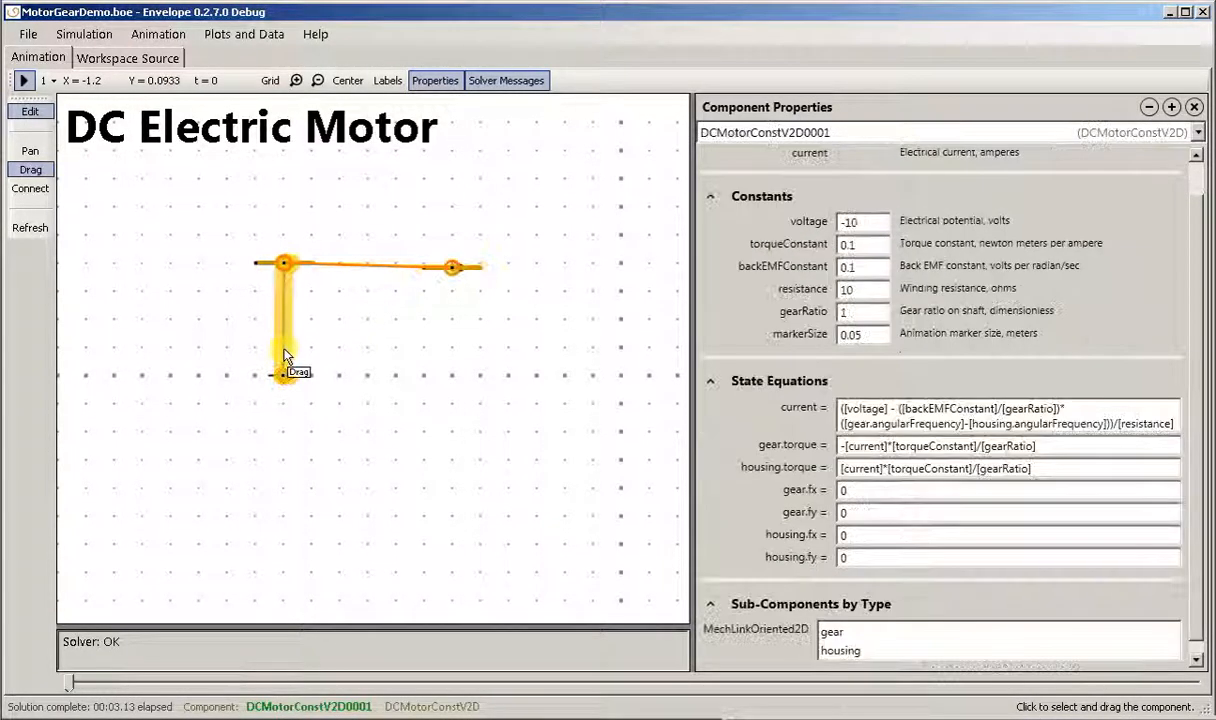
left_click_drag(868, 224, 810, 228)
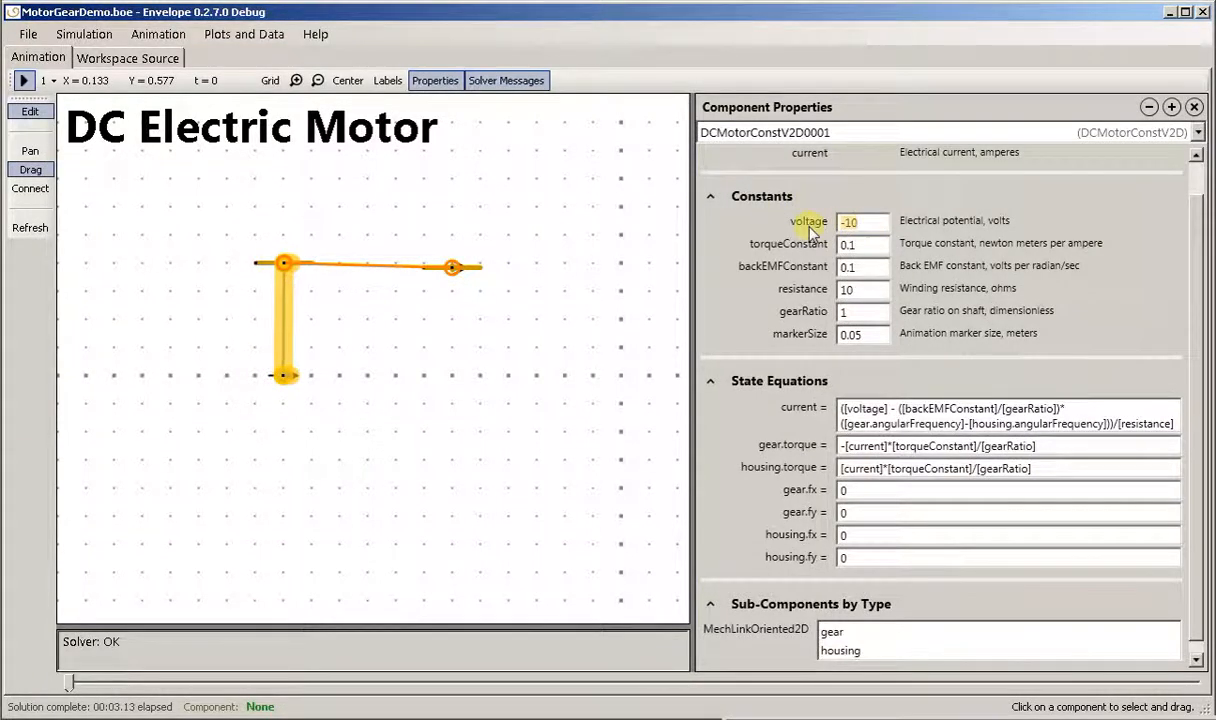
type("0")
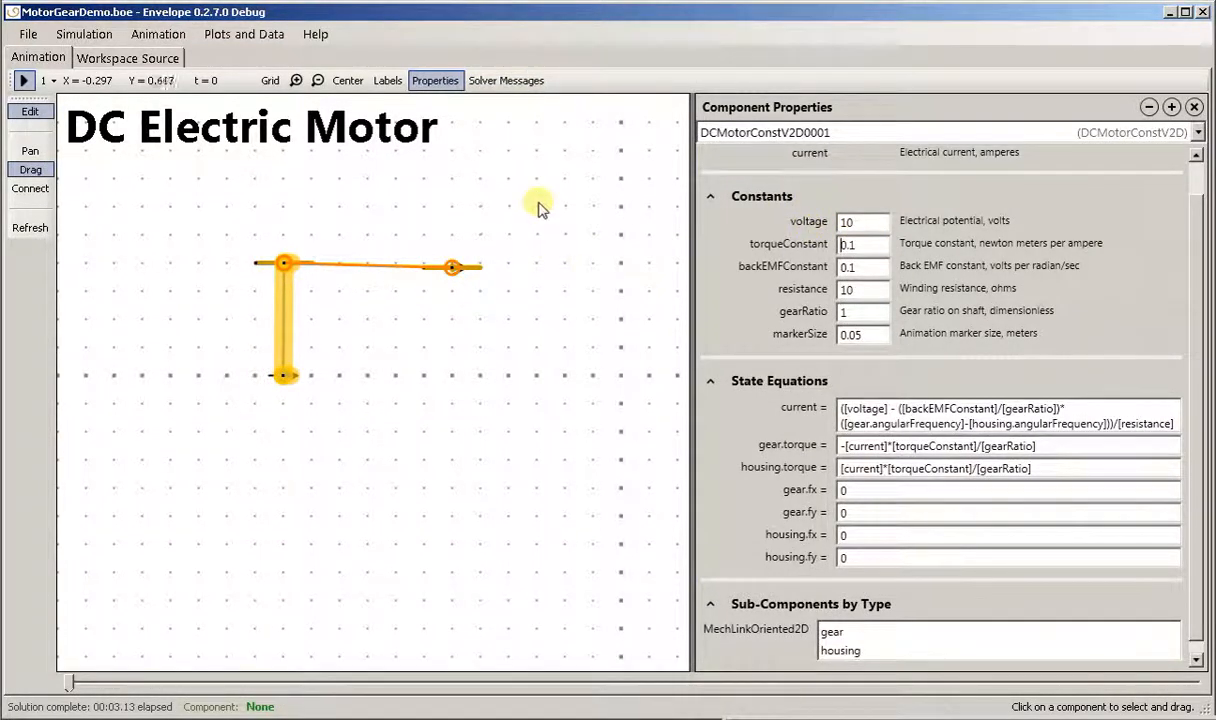
Step: Set the starting angle of the second rigid body, RigidBody2Conn2D0002, to 1.57 radians
left_click(474, 268)
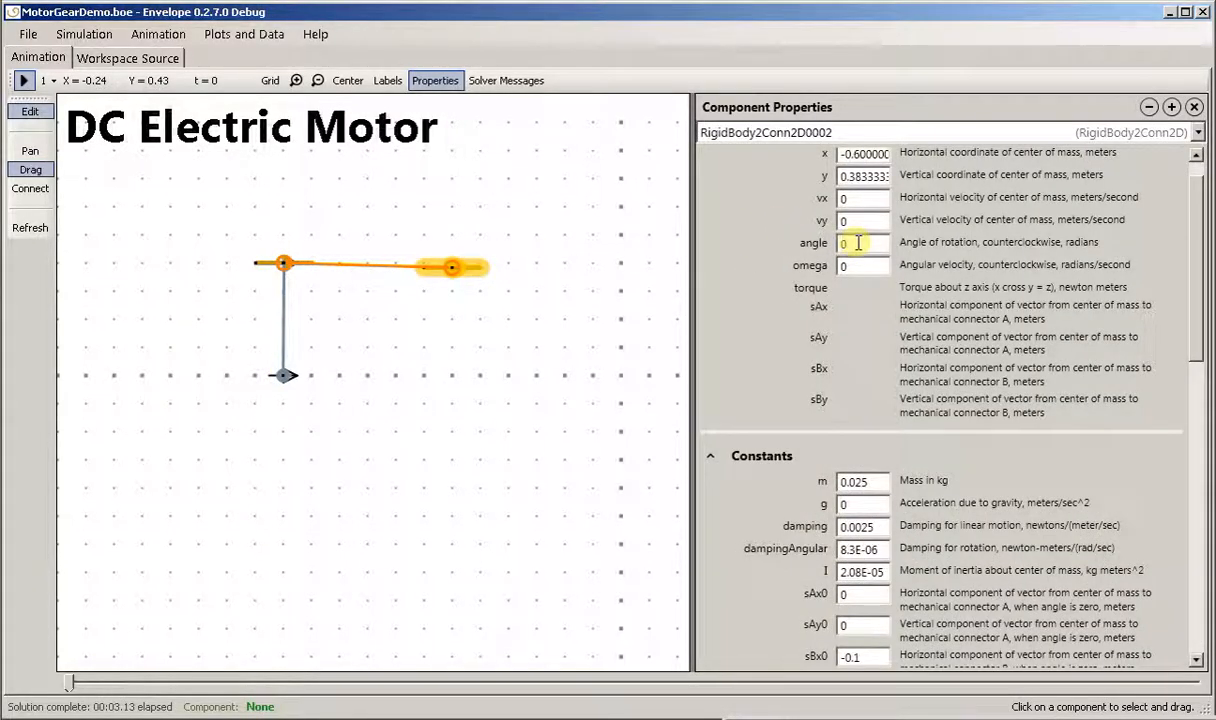
type("1.57")
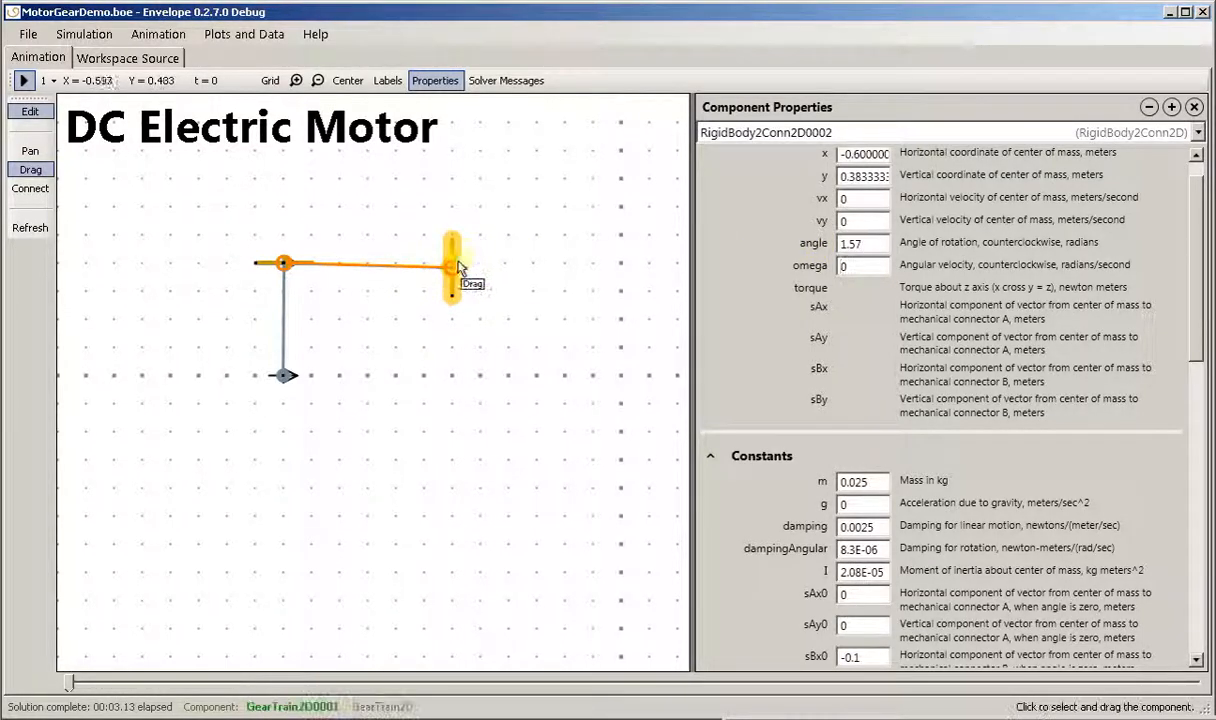
Step: Open the properties of the gear train that links the two rigid bodies
left_click(400, 270)
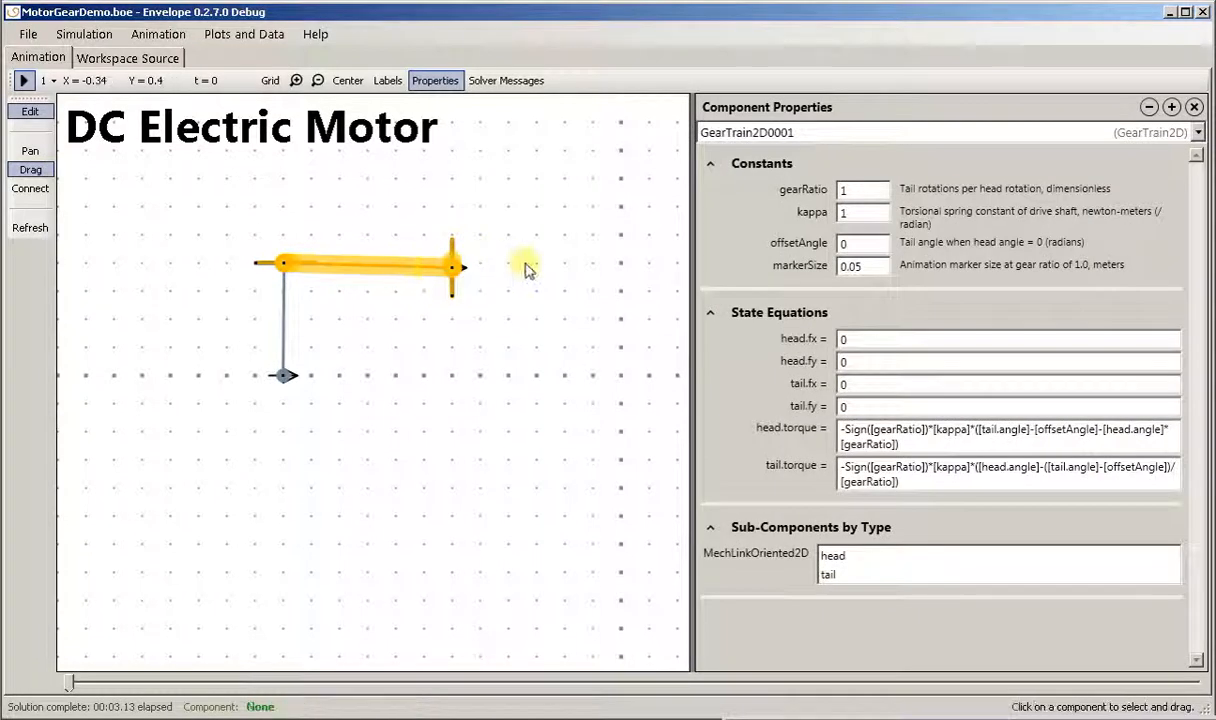